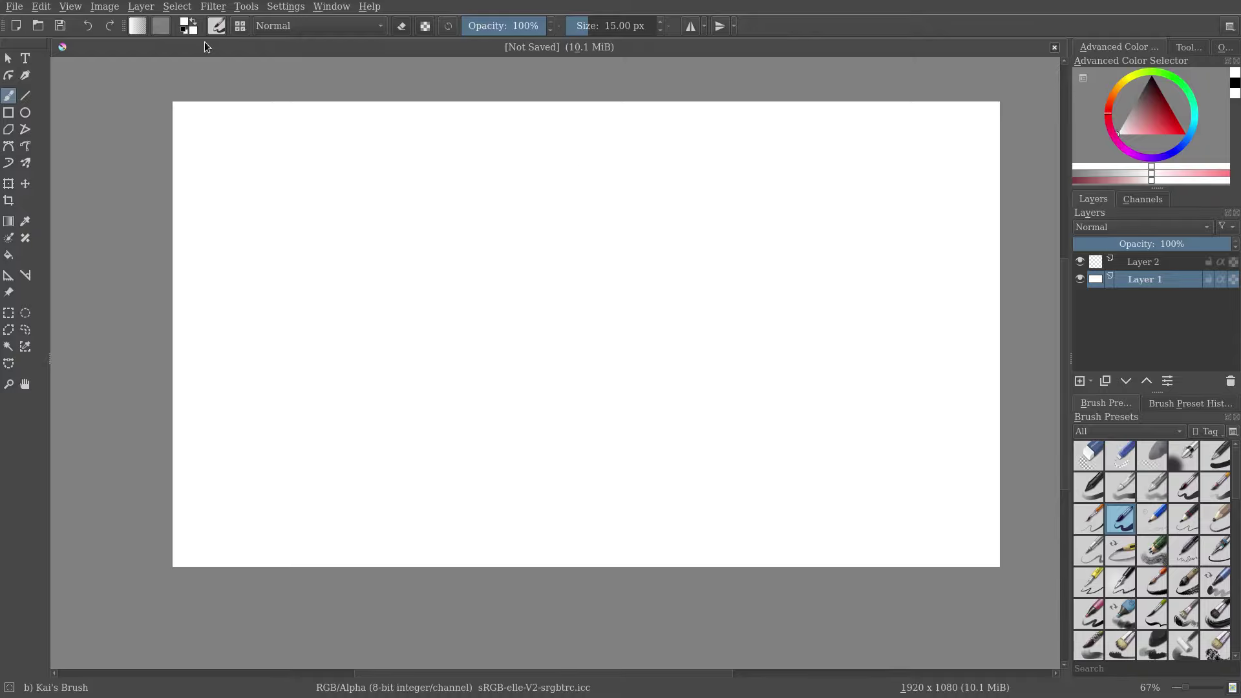
# - Reset the painting colour to black and bring up the saved workspaces list
pyautogui.click(189, 33)
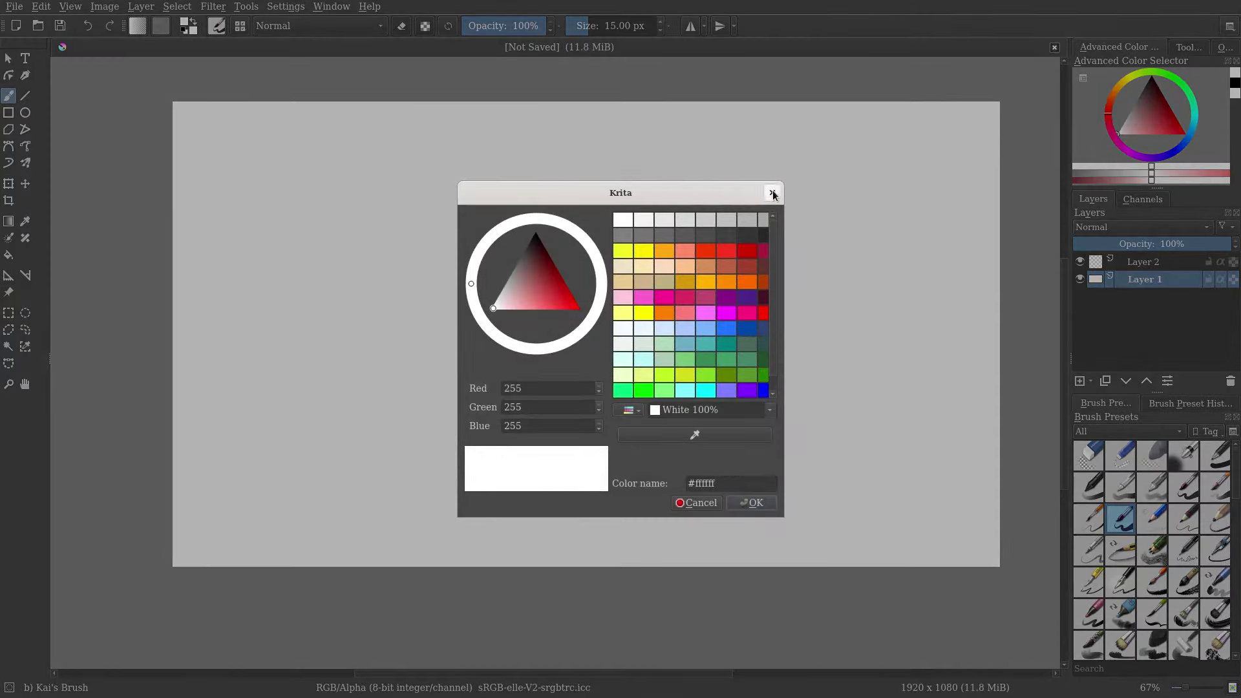
pyautogui.click(772, 191)
pyautogui.click(186, 30)
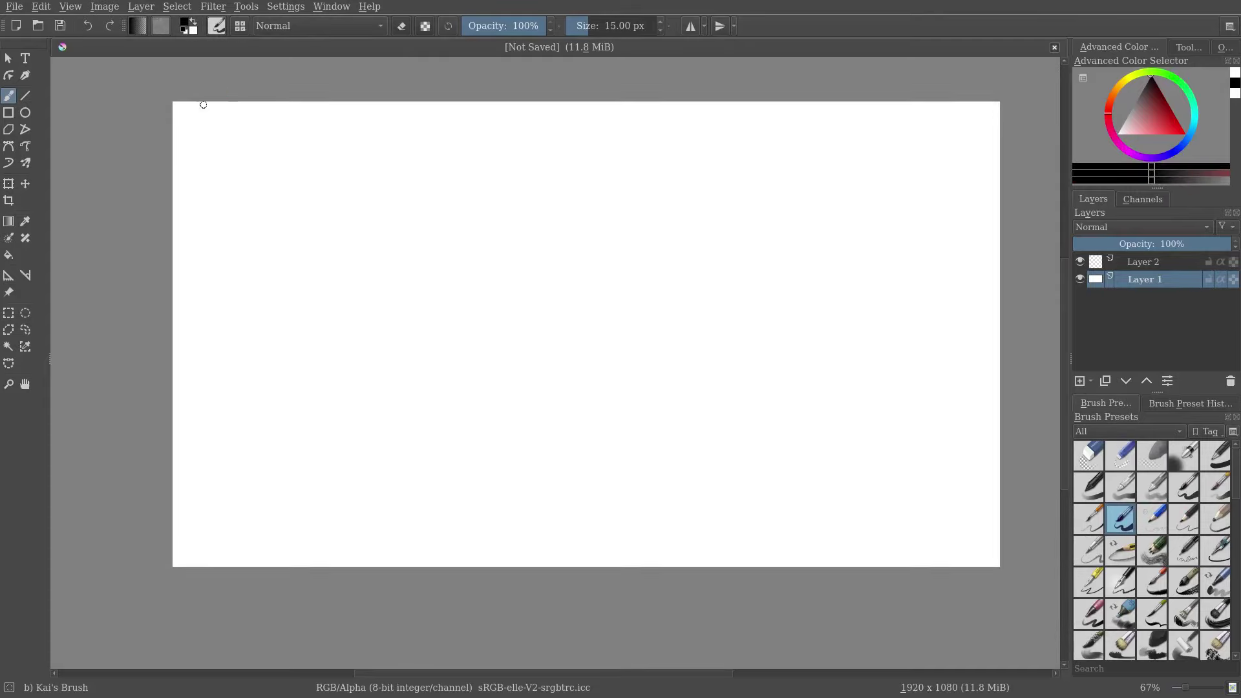
pyautogui.click(1230, 27)
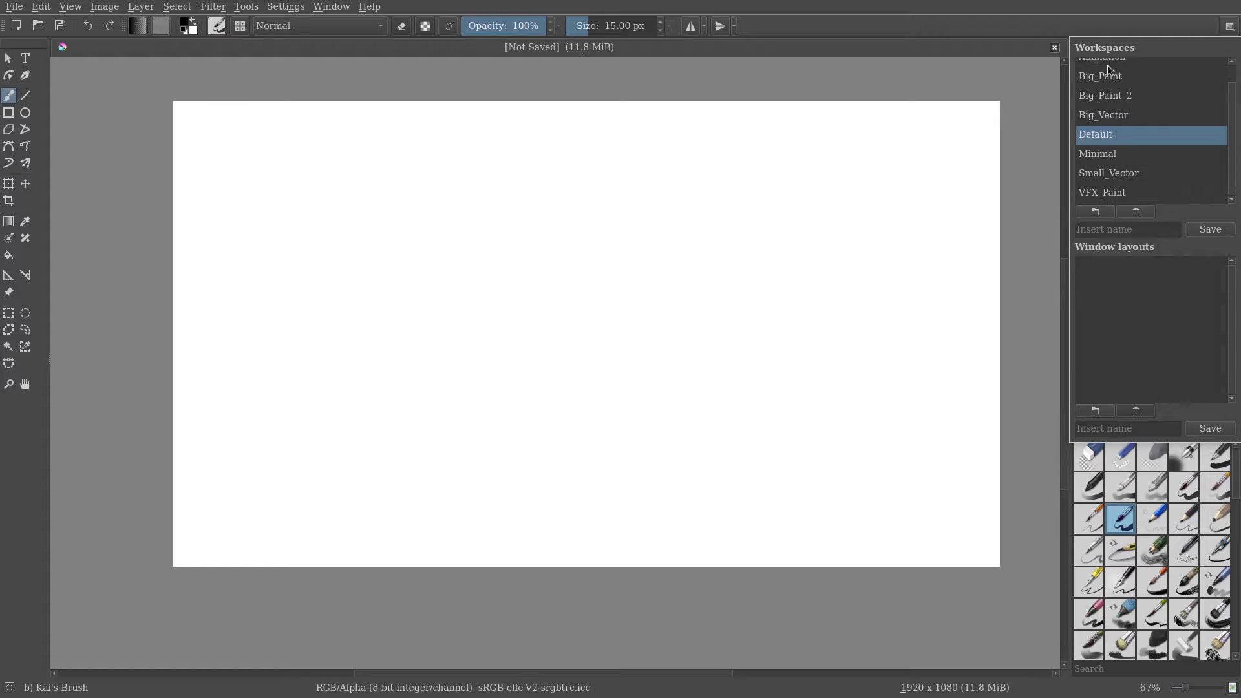
# - Try the Small_Vector, Animation and Big_Paint_2 workspaces, then return to Default and close the list
pyautogui.click(1108, 174)
pyautogui.click(1133, 112)
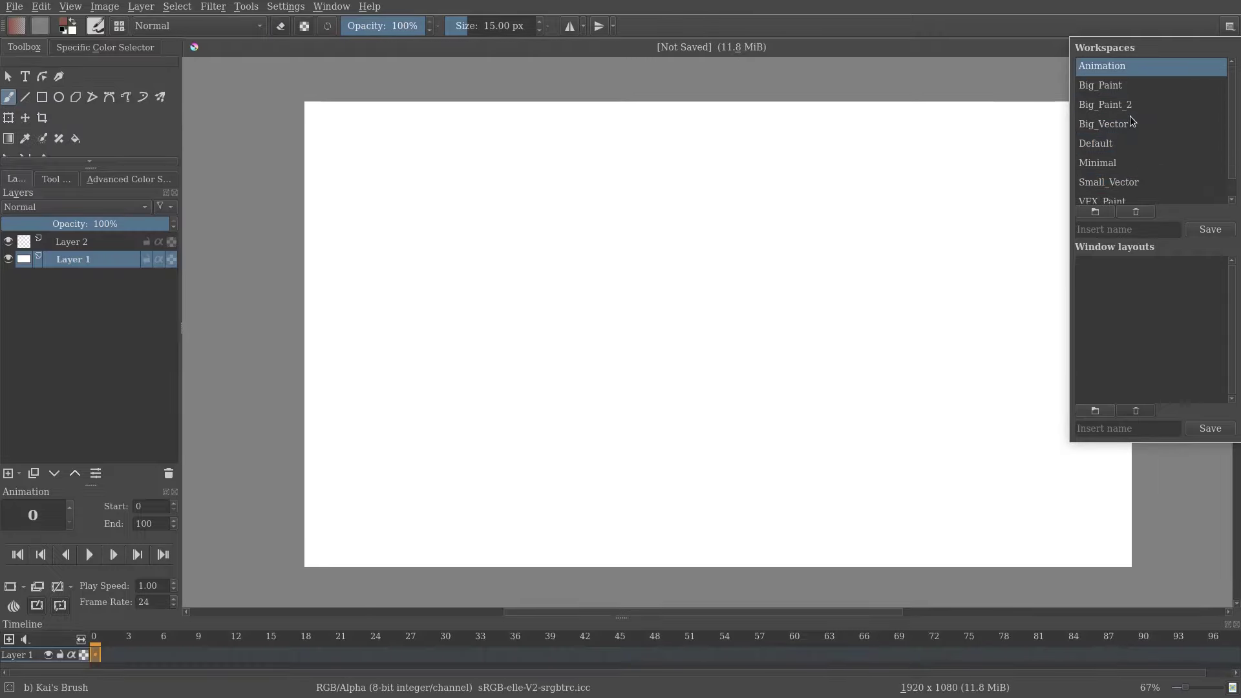
pyautogui.click(1120, 111)
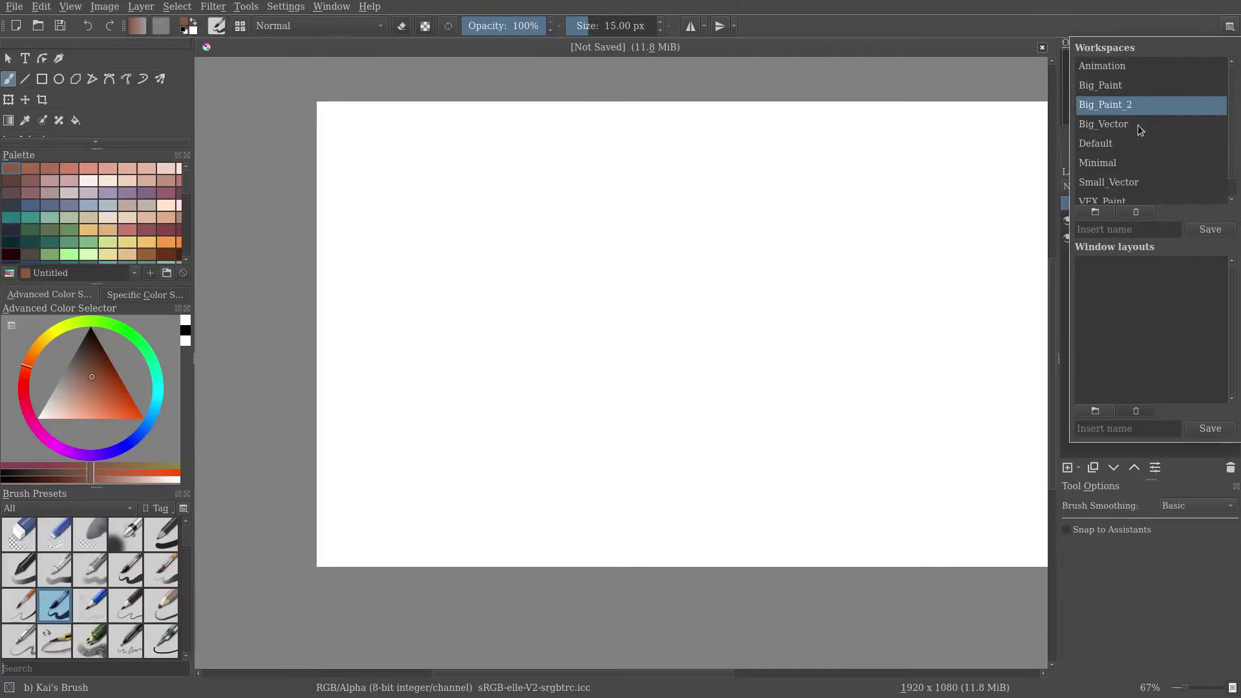
pyautogui.scroll(-1, 1128, 144)
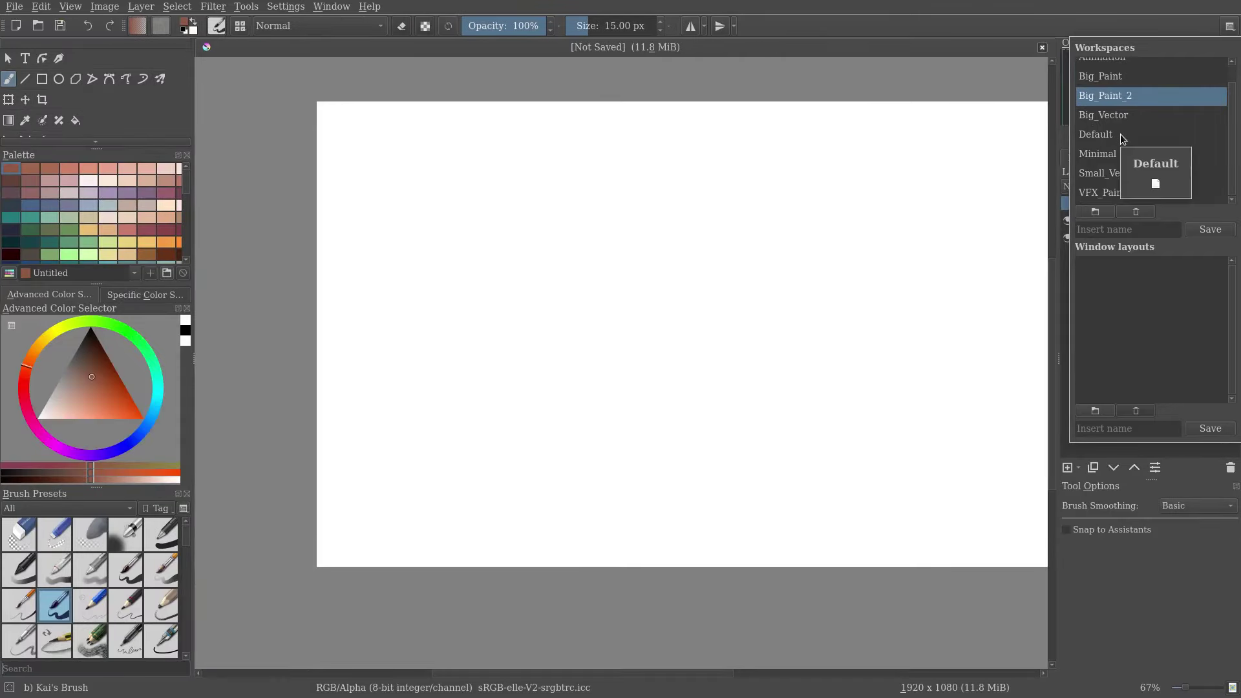
pyautogui.click(1095, 134)
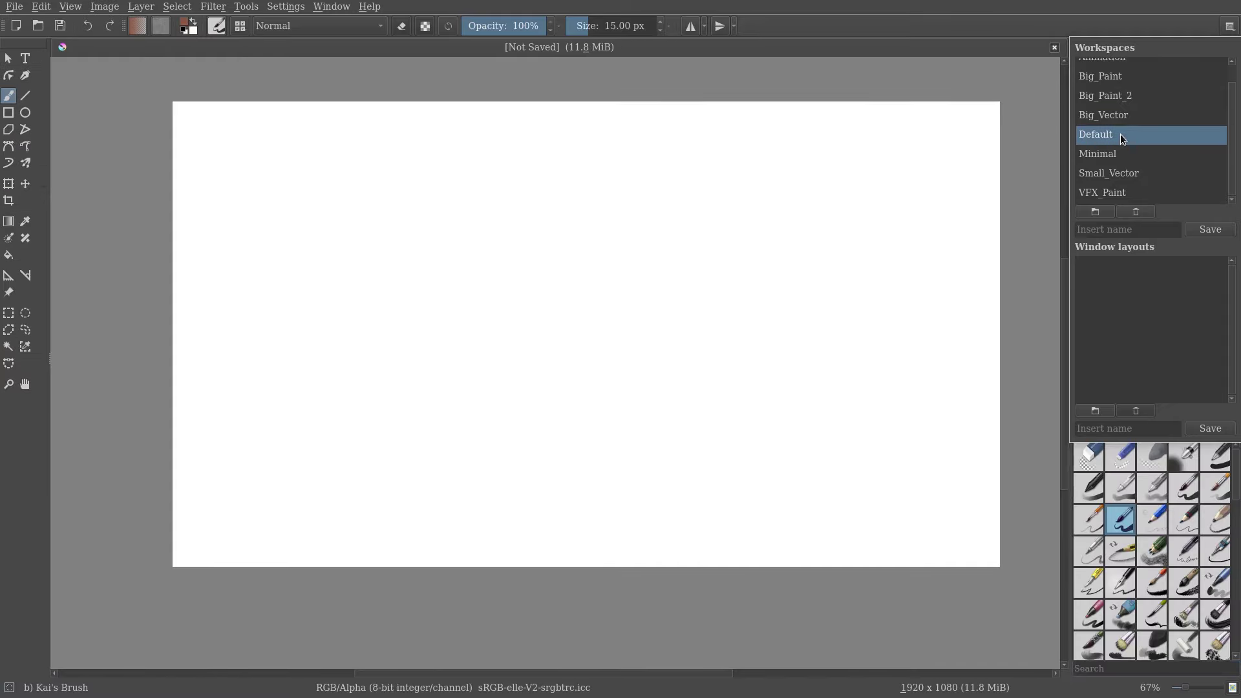
pyautogui.click(934, 23)
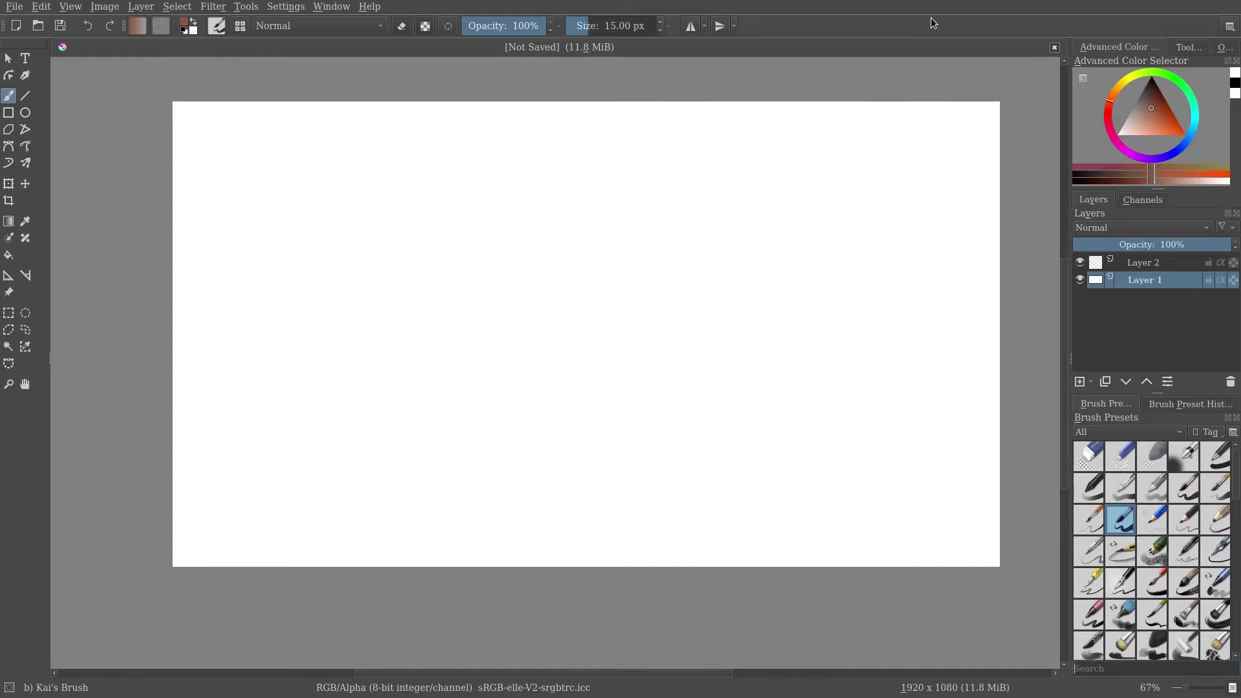
pyautogui.click(324, 7)
# - Show the Tool Options docker with Brush Smoothing at Basic and widen the right-hand panel
pyautogui.moveTo(285, 8)
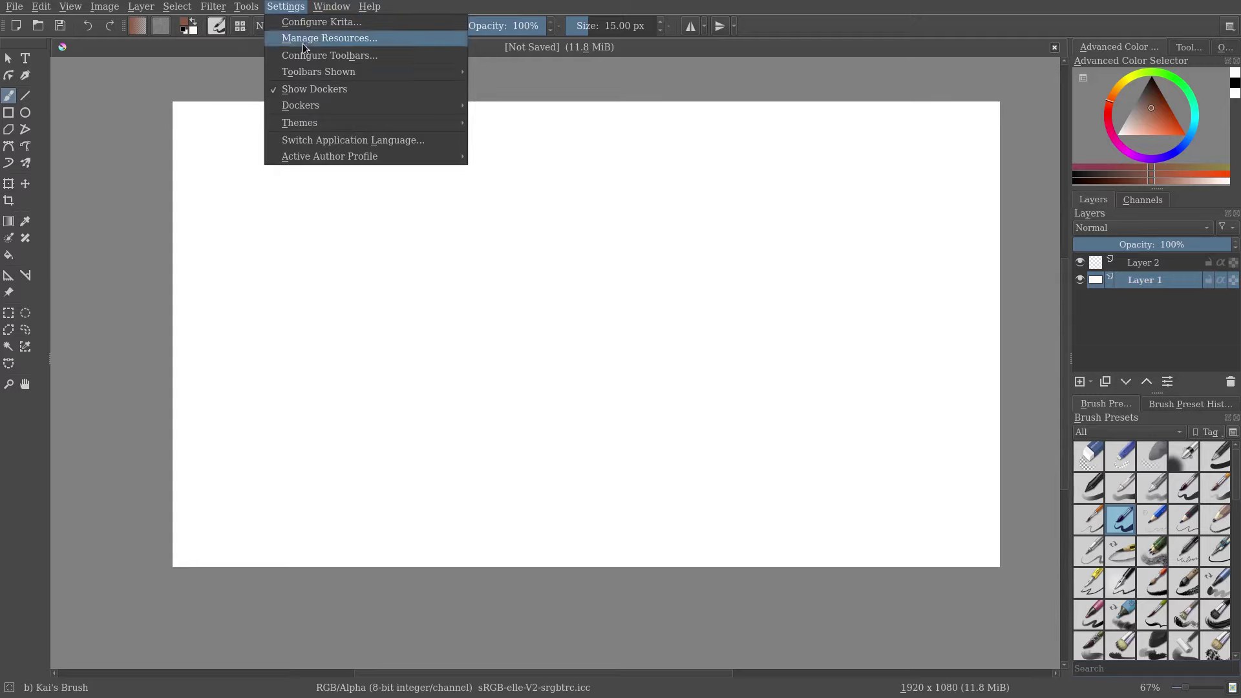
pyautogui.moveTo(341, 108)
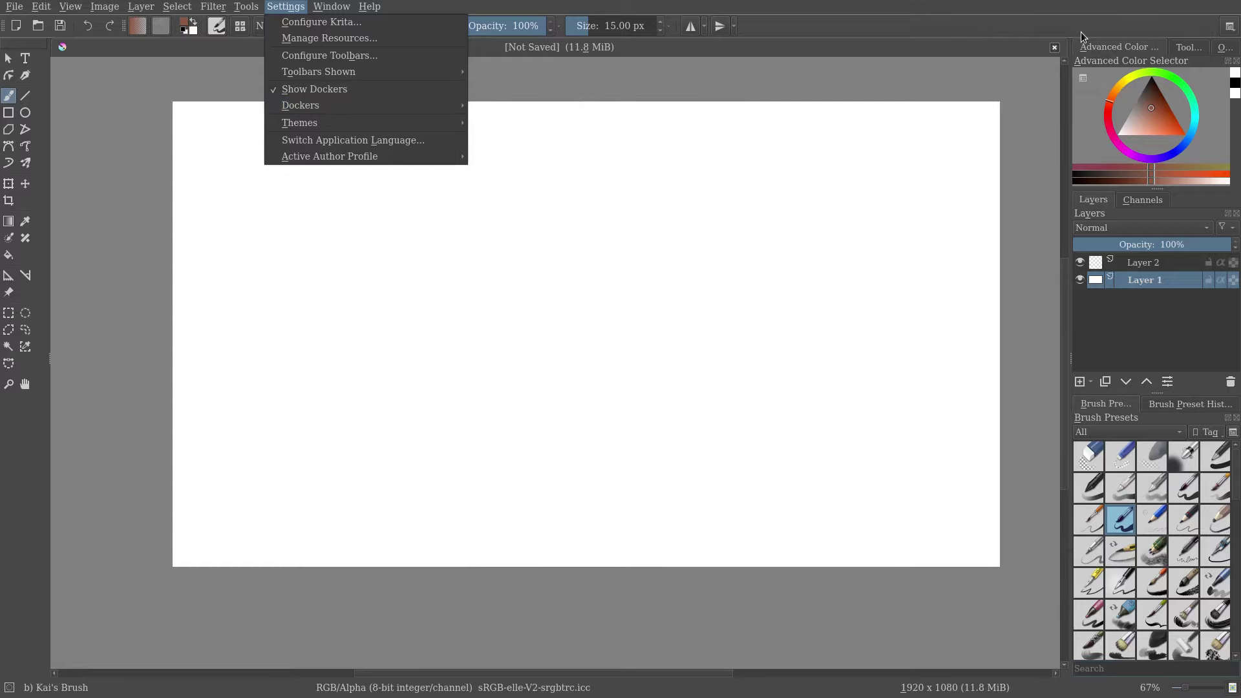
pyautogui.click(1167, 53)
pyautogui.click(1181, 50)
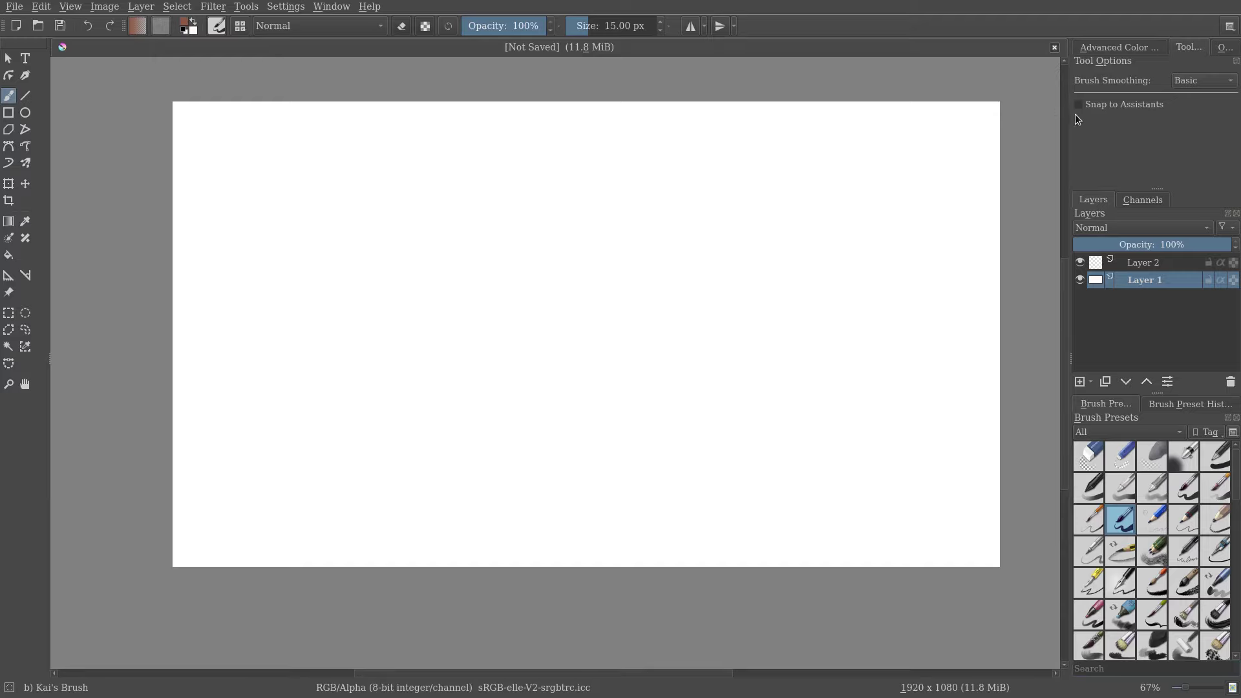
pyautogui.moveTo(1067, 115); pyautogui.dragTo(976, 114)
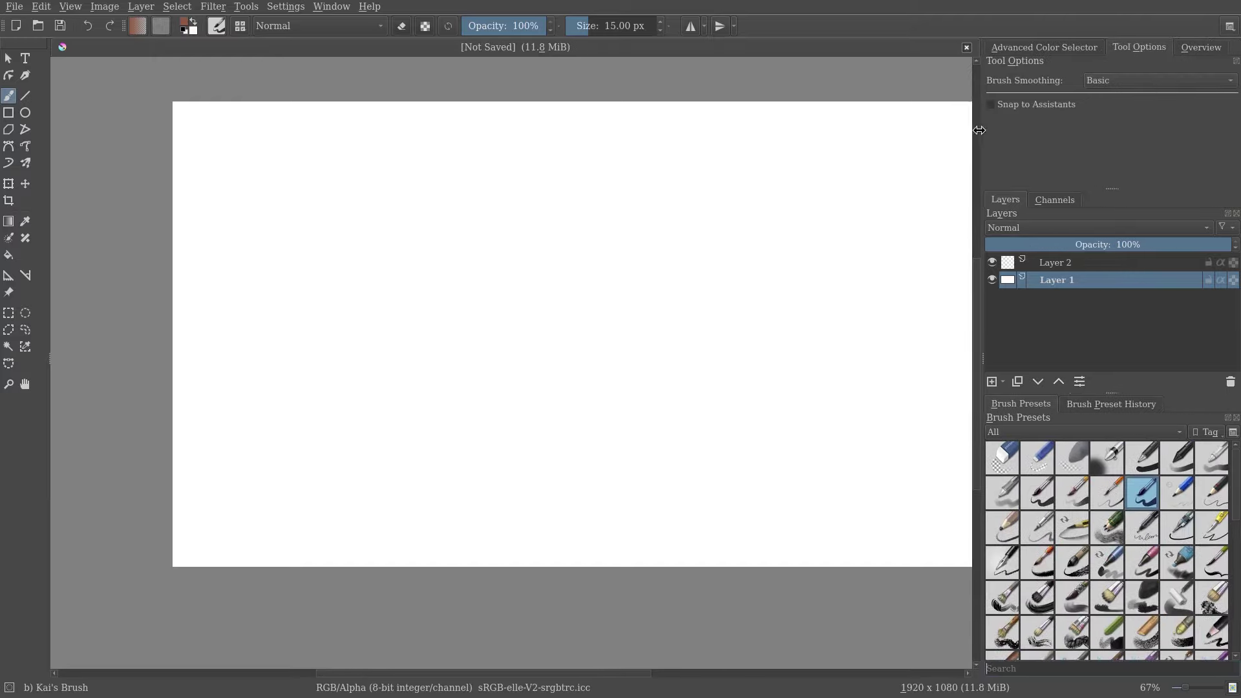
pyautogui.click(1036, 49)
# - Paint a black 15 px diagonal stroke with Basic smoothing and inspect it at 100% zoom
pyautogui.click(1128, 52)
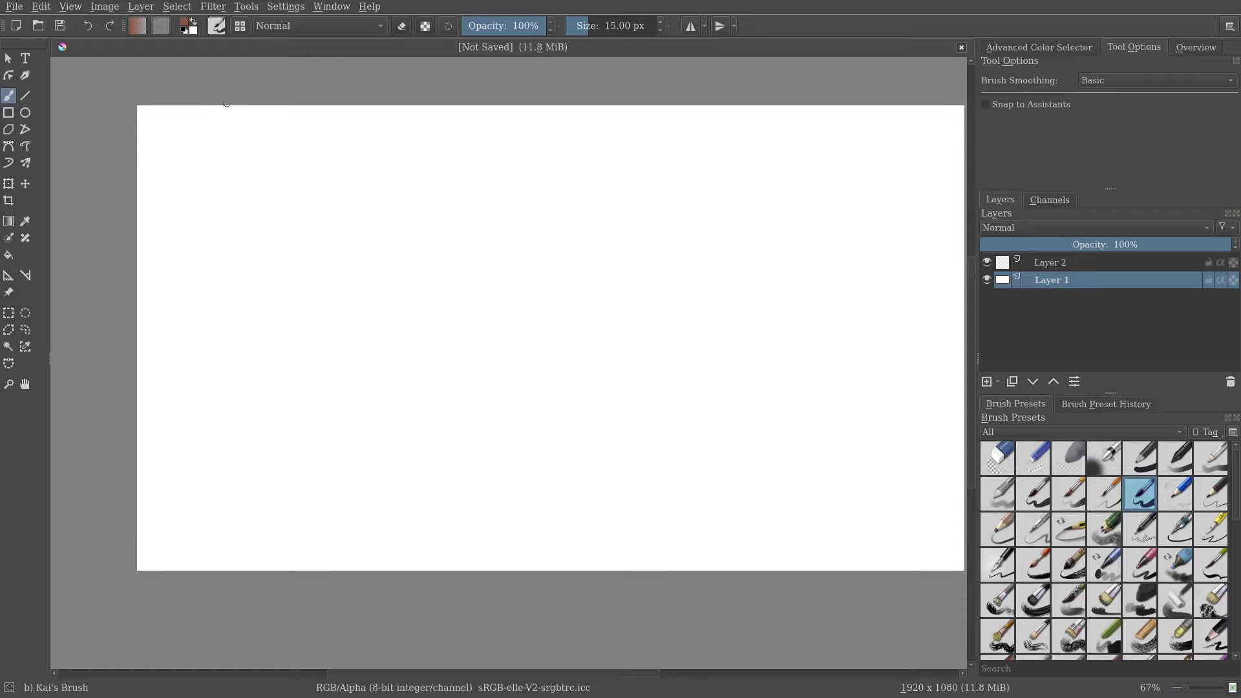
pyautogui.click(184, 31)
pyautogui.moveTo(536, 156); pyautogui.dragTo(411, 402)
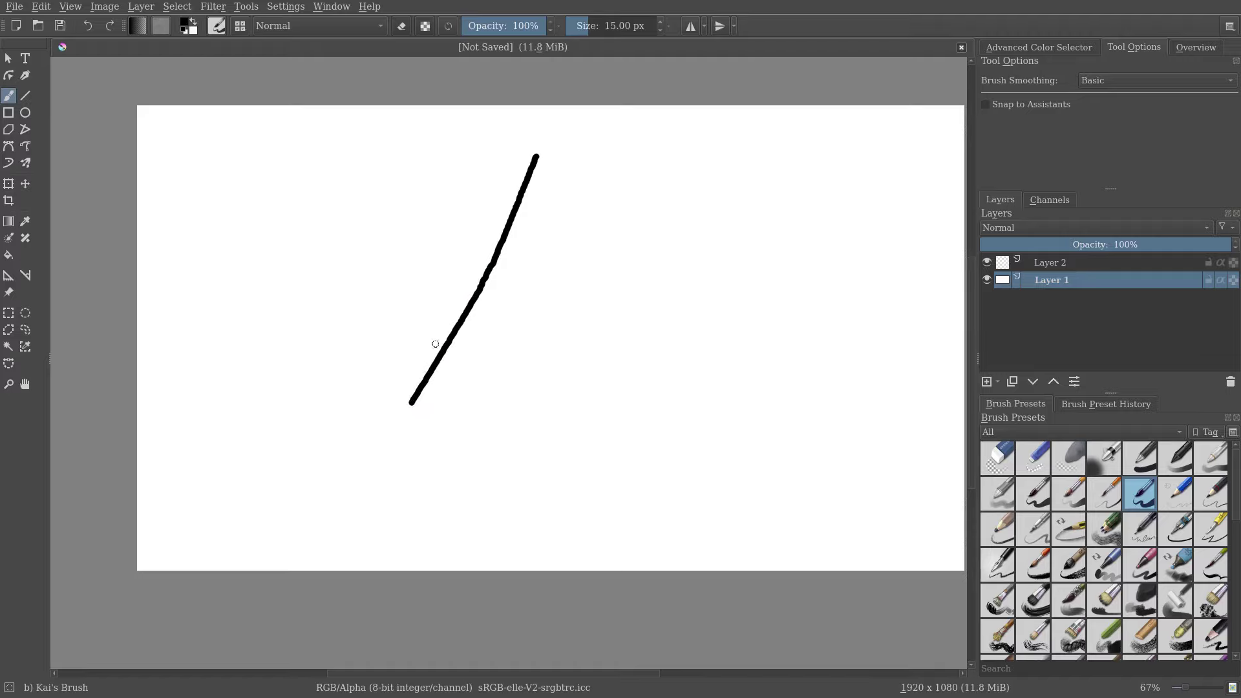
pyautogui.scroll(6, 435, 344)
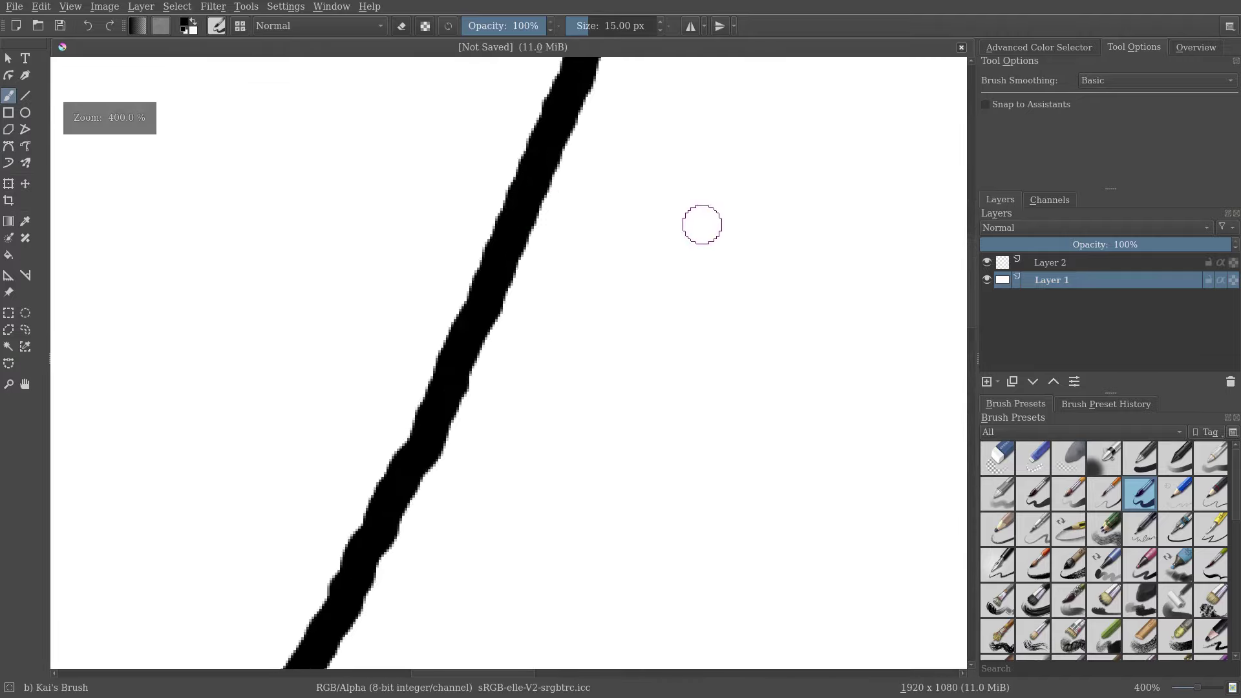
pyautogui.press('1')
pyautogui.scroll(1, 704, 243)
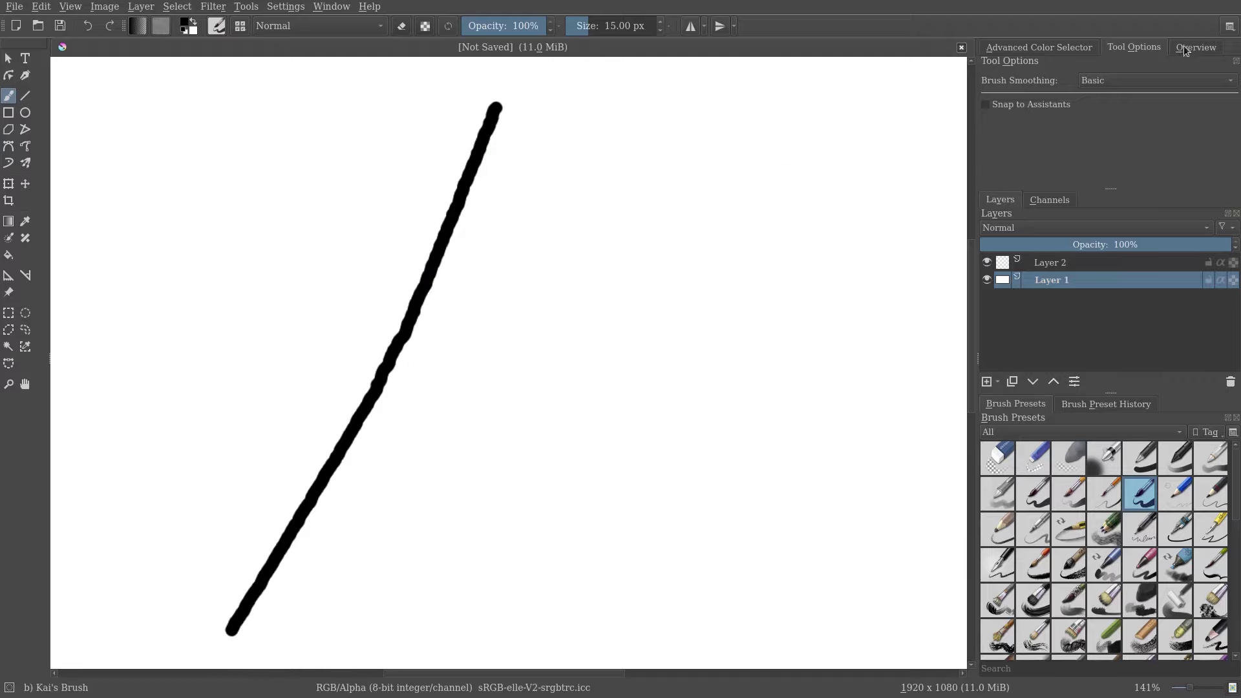
pyautogui.click(1137, 79)
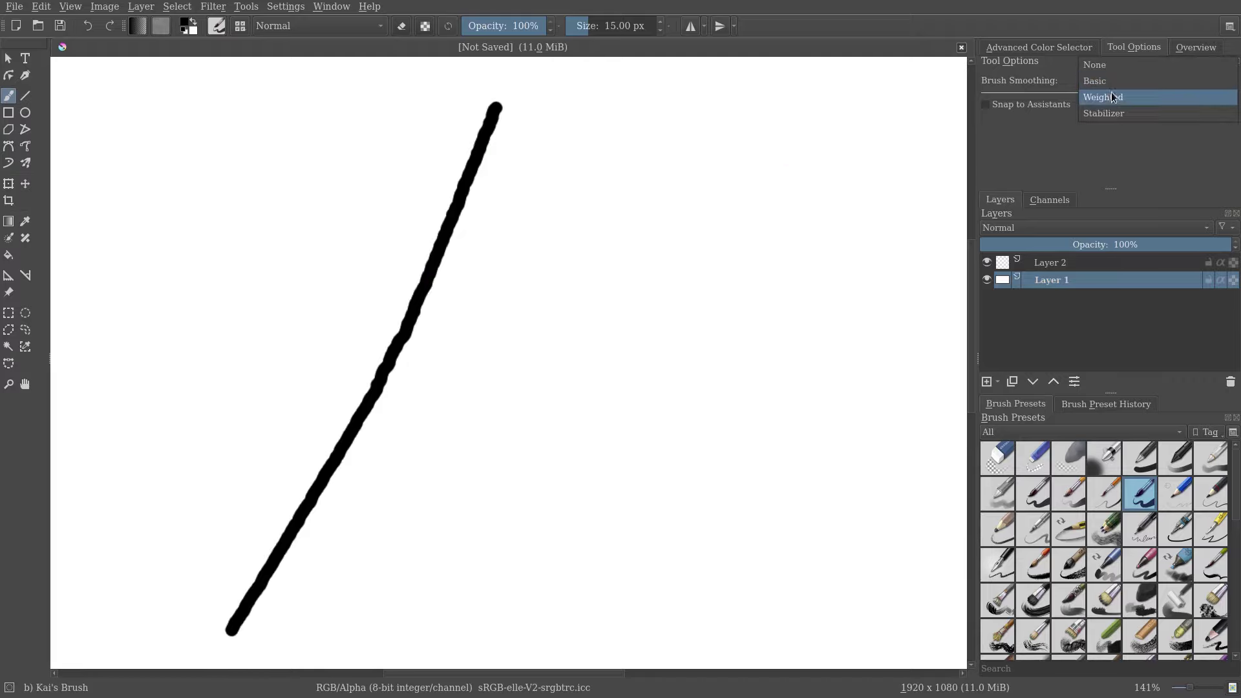
# - Switch smoothing to Weighted (Distance 50) and paint a parallel second stroke, zooming in to compare
pyautogui.click(1113, 95)
pyautogui.scroll(-3, 695, 235)
pyautogui.scroll(1, 587, 229)
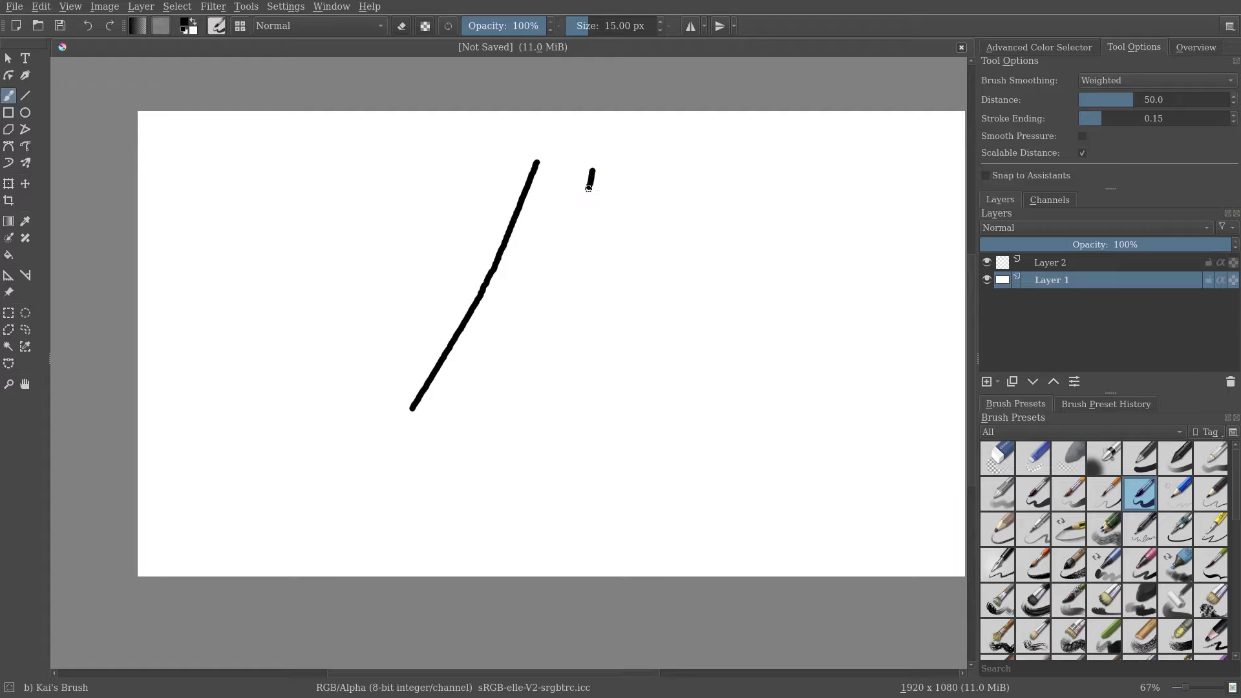
pyautogui.moveTo(588, 188); pyautogui.dragTo(485, 412)
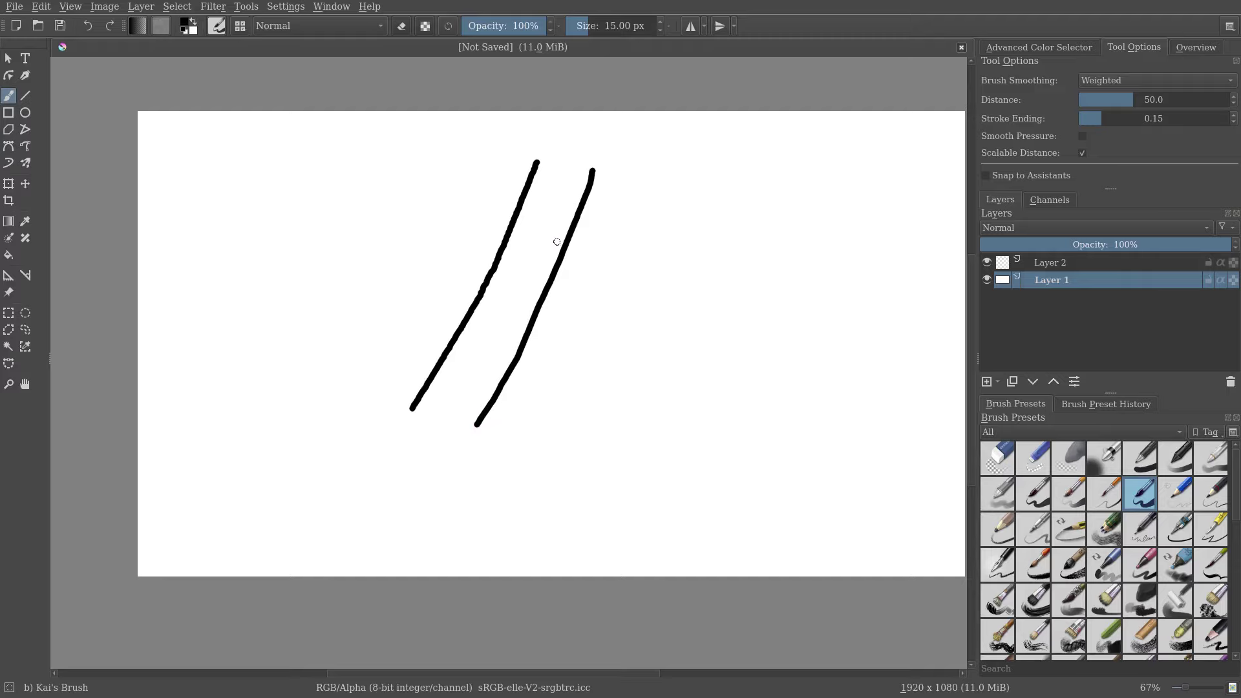
pyautogui.scroll(4, 557, 242)
pyautogui.moveTo(571, 180); pyautogui.dragTo(581, 205)
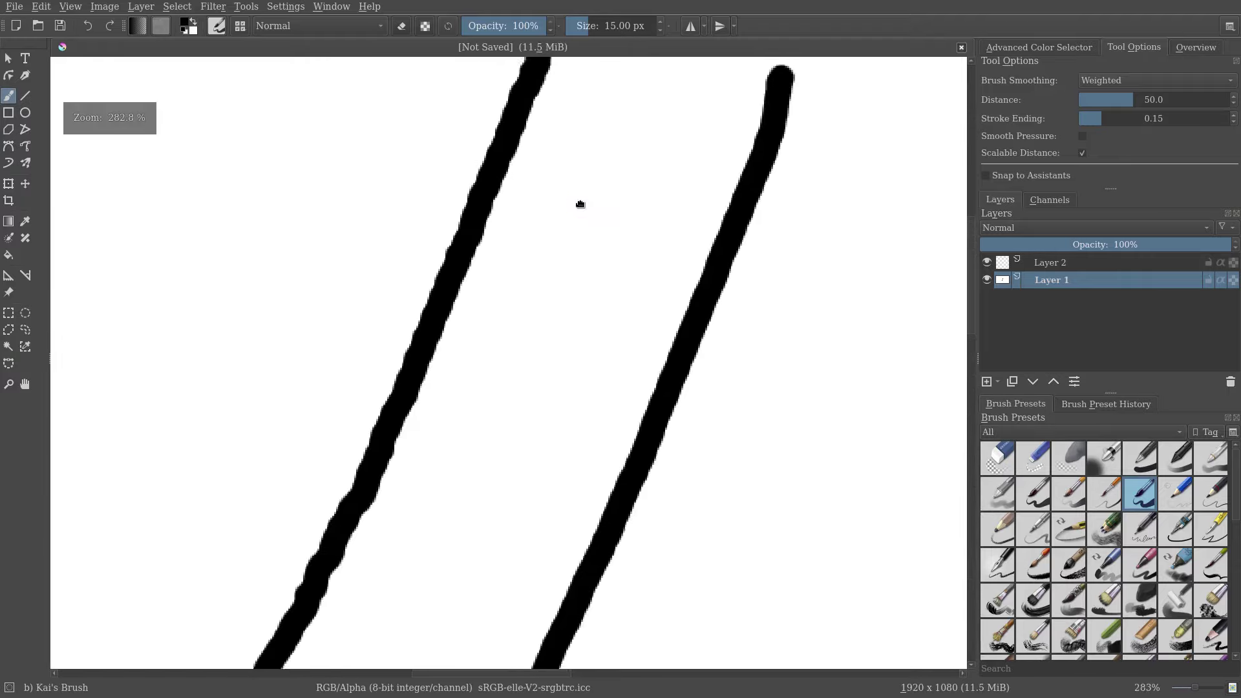
pyautogui.scroll(-1, 700, 370)
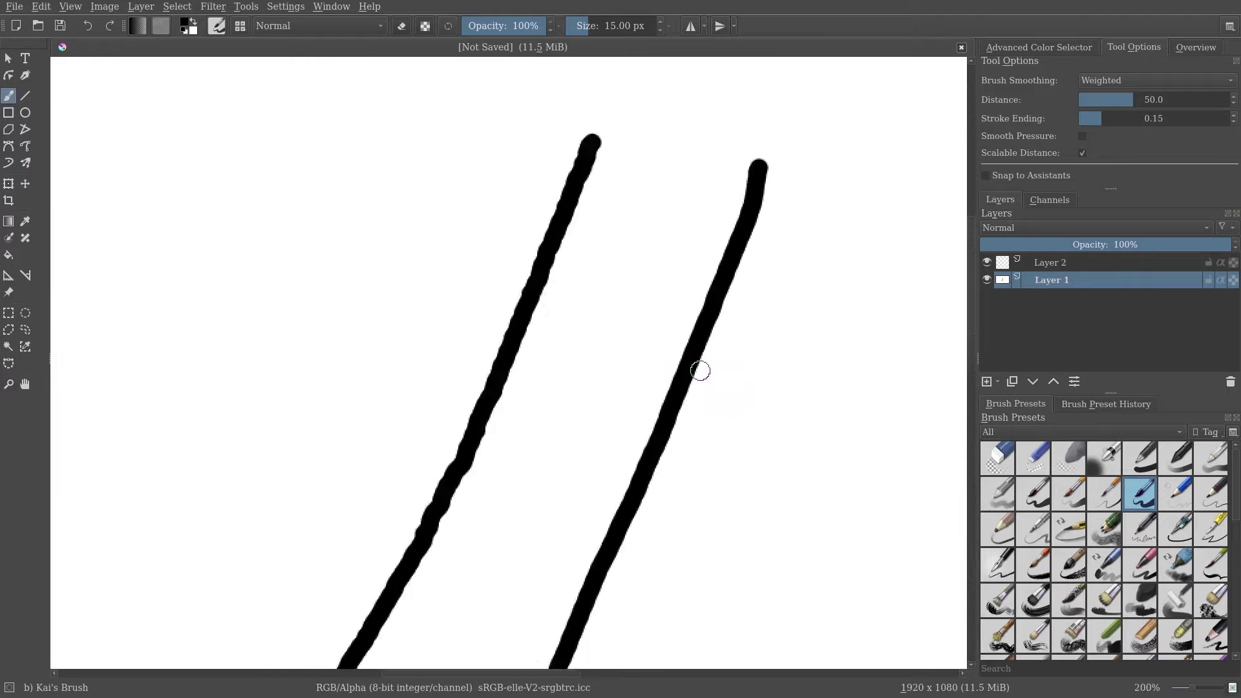
pyautogui.press('2')
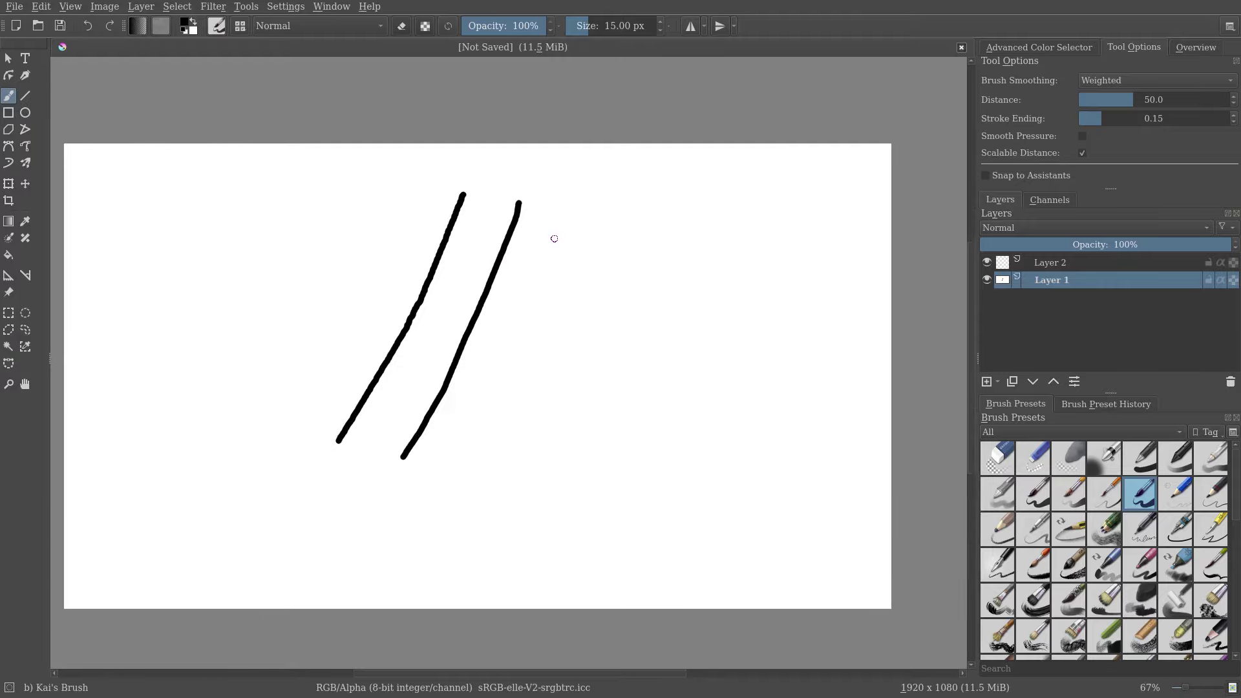
pyautogui.click(1174, 76)
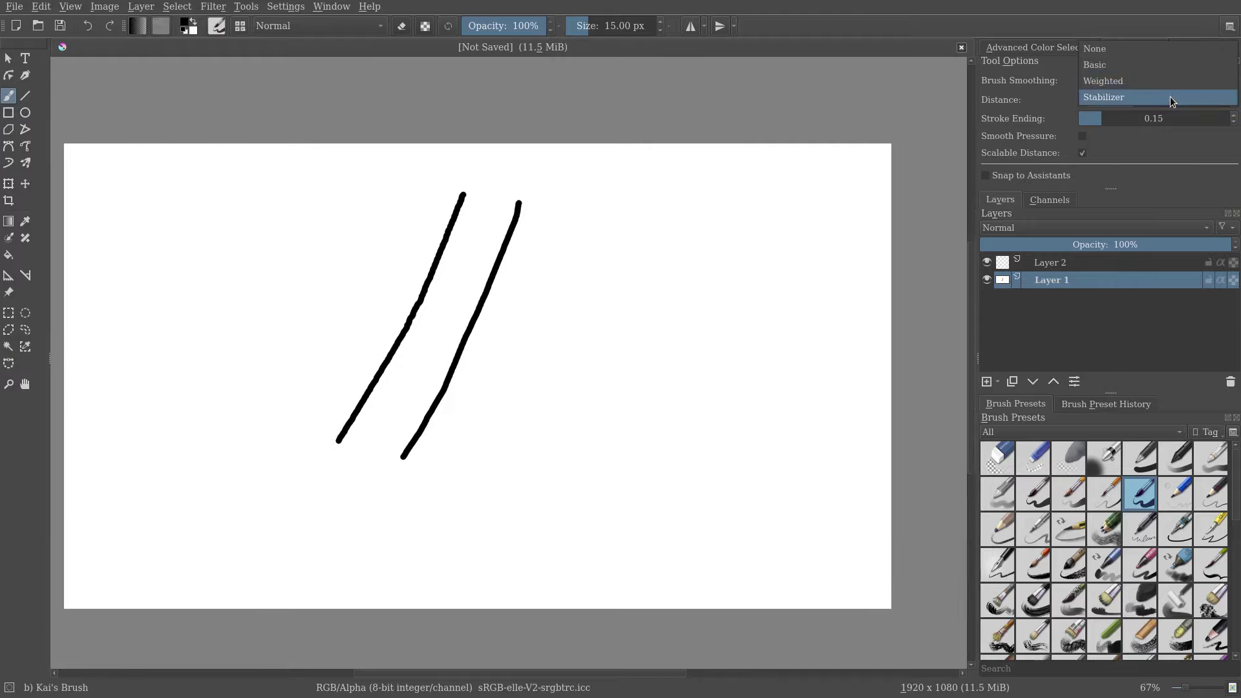
# - Switch smoothing to Stabilizer and paint a third diagonal stroke beside the first two
pyautogui.click(1170, 96)
pyautogui.scroll(2, 567, 287)
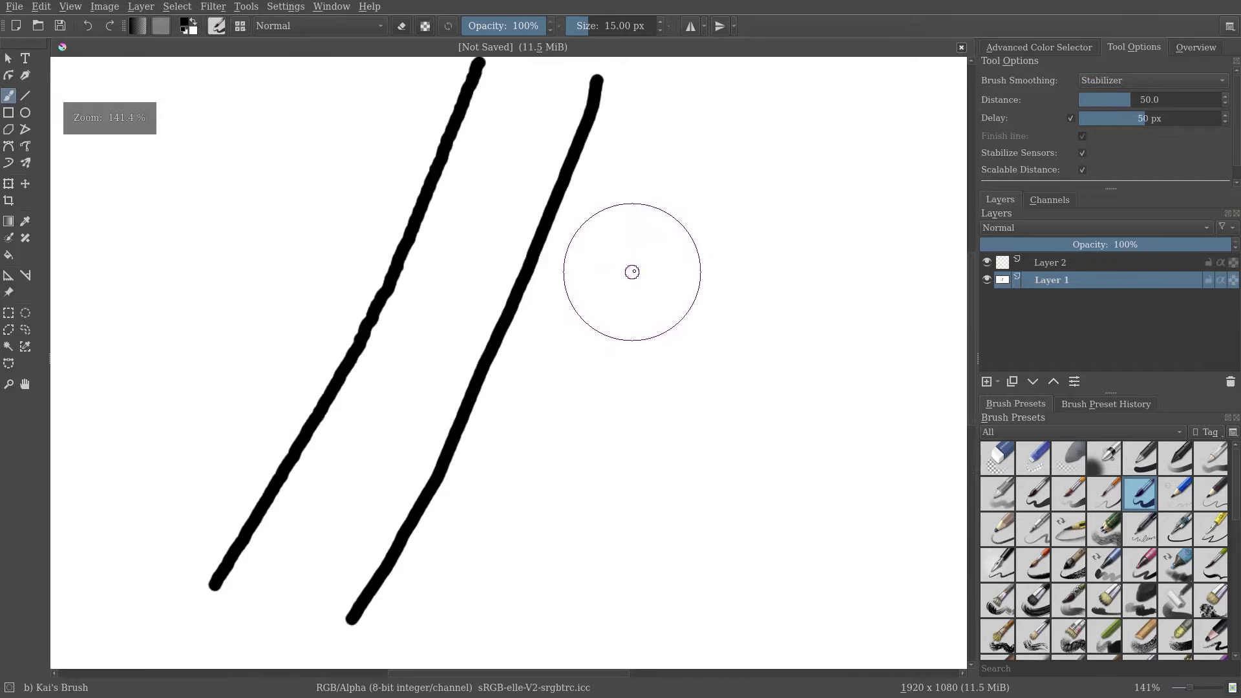
pyautogui.scroll(-1, 660, 239)
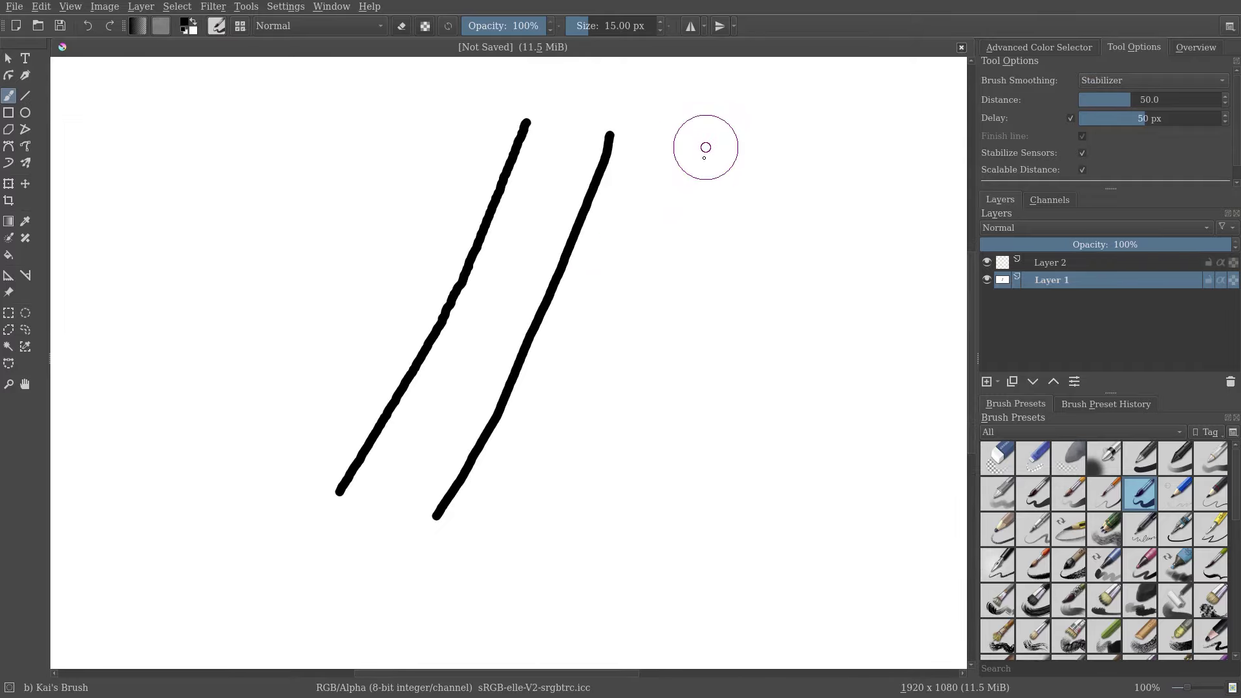
pyautogui.moveTo(706, 147); pyautogui.dragTo(547, 570)
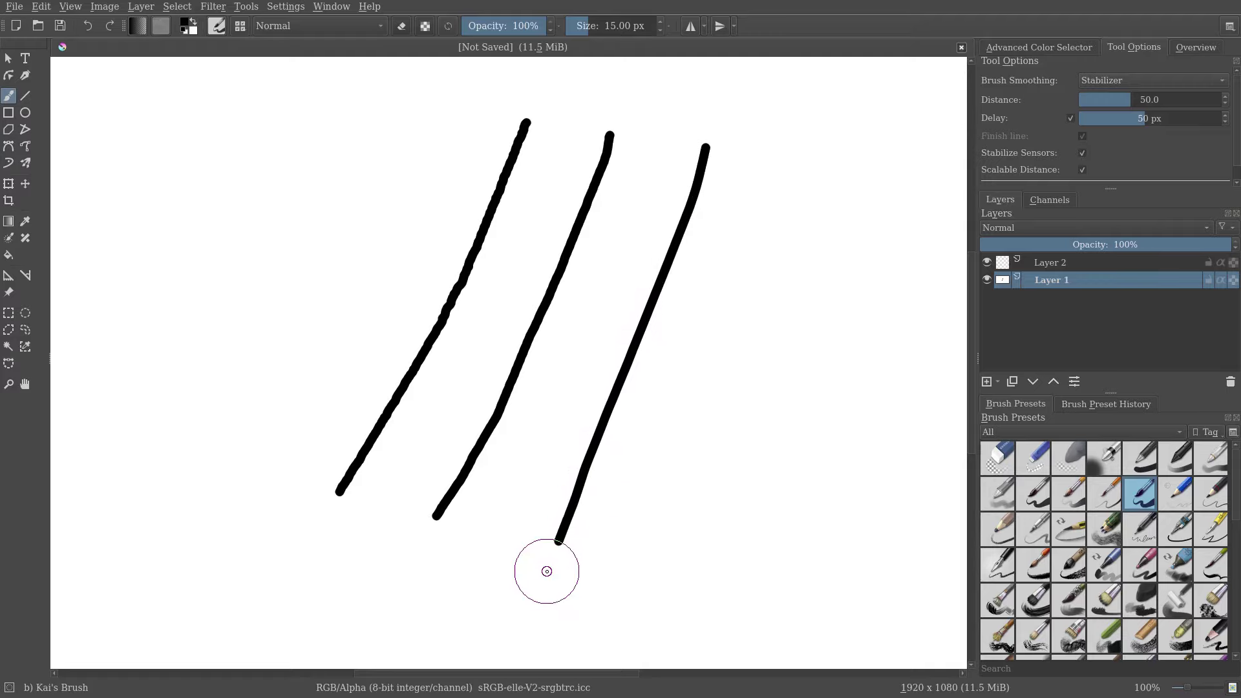
pyautogui.scroll(2, 583, 330)
pyautogui.scroll(-1, 596, 277)
pyautogui.scroll(1, 587, 208)
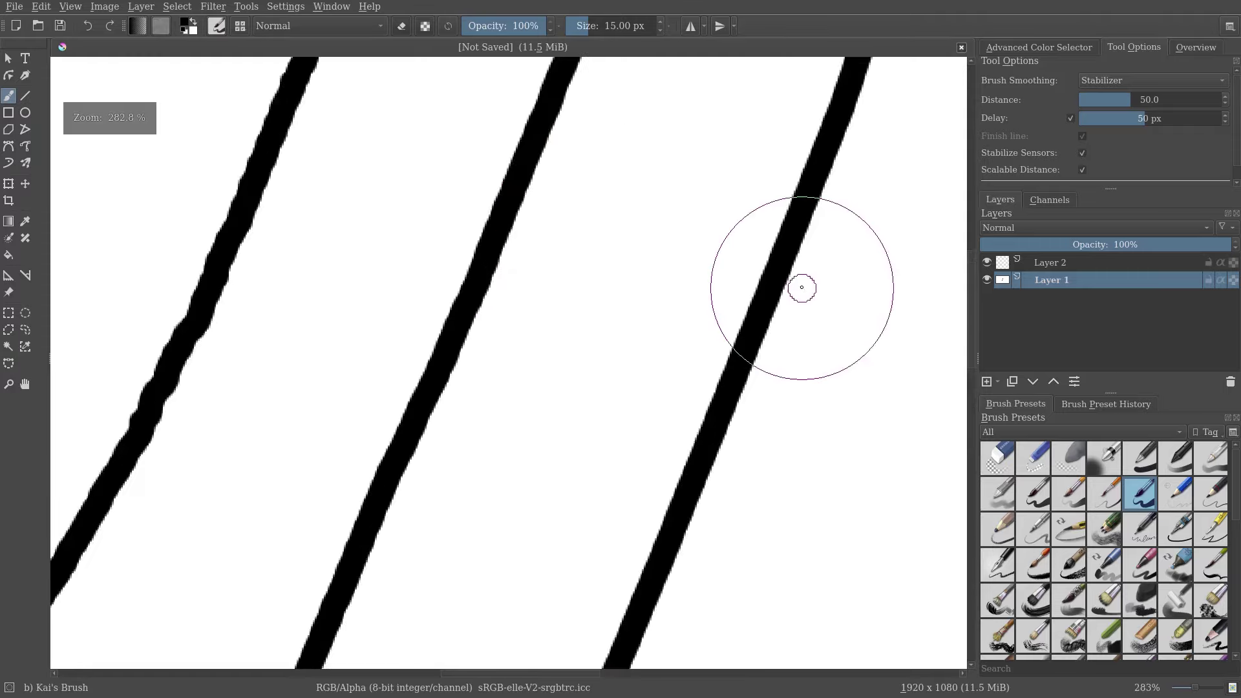
pyautogui.scroll(-1, 782, 205)
pyautogui.scroll(2, 773, 297)
pyautogui.scroll(-4, 845, 241)
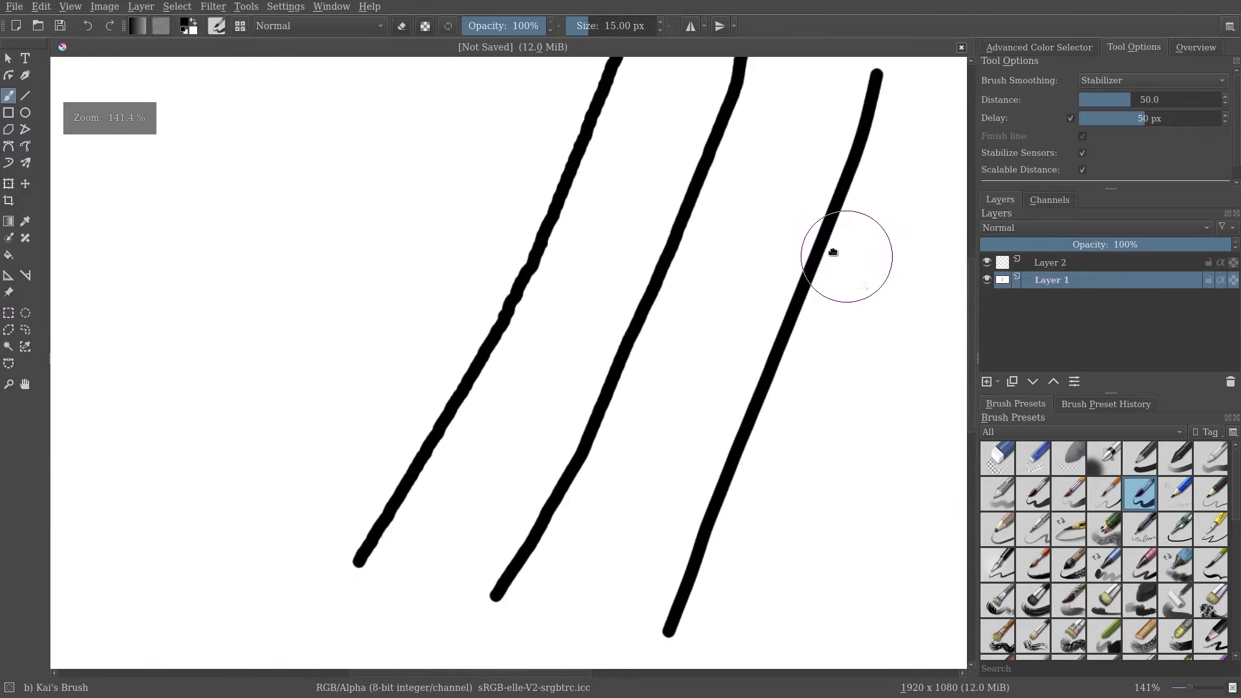
pyautogui.scroll(-2, 788, 166)
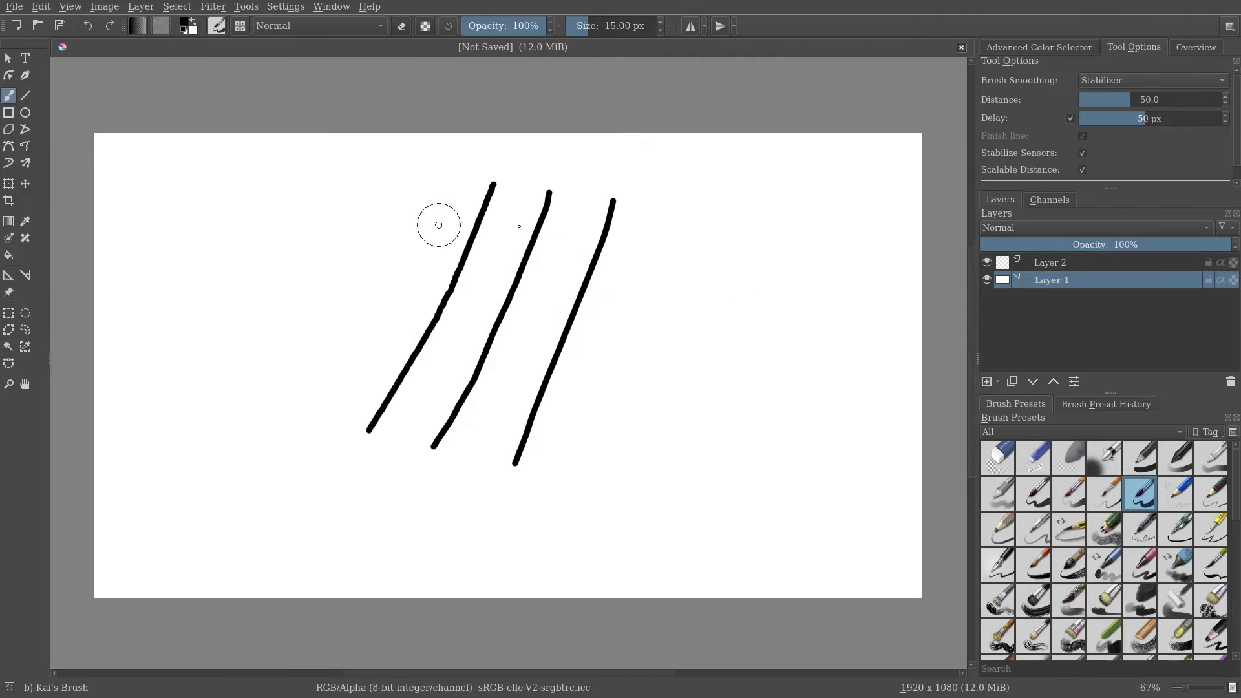
# - Try curving, looping and U-shaped test strokes, undoing them with Ctrl+Z
pyautogui.moveTo(693, 200)
pyautogui.mouseDown()
pyautogui.moveTo(681, 336)
pyautogui.moveTo(600, 448)
pyautogui.moveTo(546, 487)
pyautogui.mouseUp()
pyautogui.scroll(2, 620, 444)
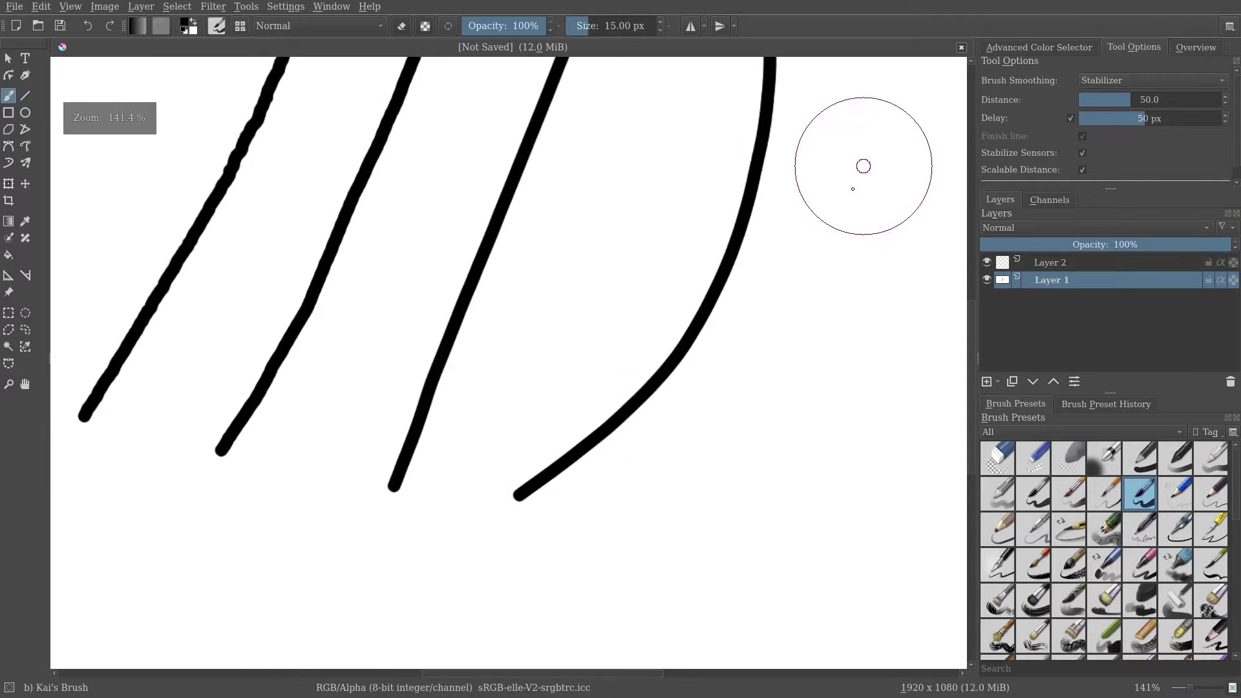
pyautogui.scroll(-3, 724, 265)
pyautogui.scroll(1, 725, 265)
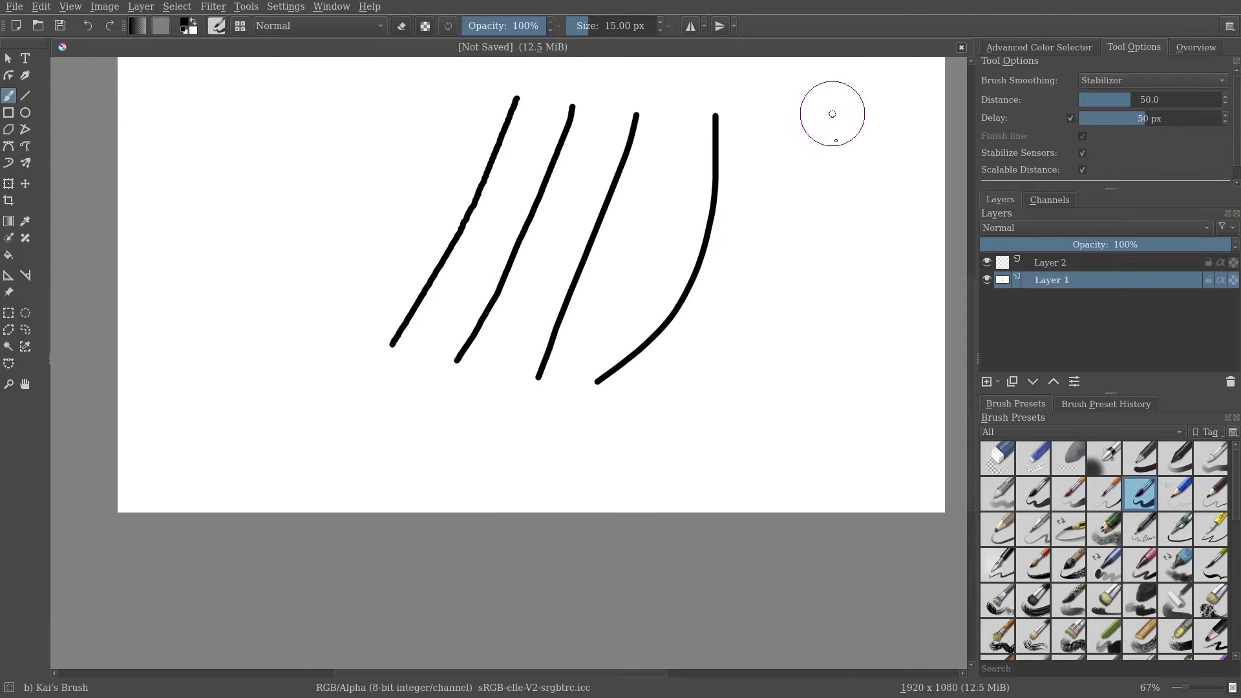
pyautogui.moveTo(833, 115)
pyautogui.mouseDown()
pyautogui.moveTo(833, 198)
pyautogui.moveTo(781, 278)
pyautogui.moveTo(756, 388)
pyautogui.moveTo(725, 380)
pyautogui.moveTo(732, 289)
pyautogui.moveTo(787, 250)
pyautogui.moveTo(779, 144)
pyautogui.moveTo(712, 139)
pyautogui.moveTo(685, 222)
pyautogui.moveTo(784, 291)
pyautogui.moveTo(828, 253)
pyautogui.moveTo(817, 166)
pyautogui.moveTo(767, 166)
pyautogui.moveTo(715, 227)
pyautogui.moveTo(709, 312)
pyautogui.moveTo(665, 410)
pyautogui.moveTo(609, 426)
pyautogui.mouseUp()
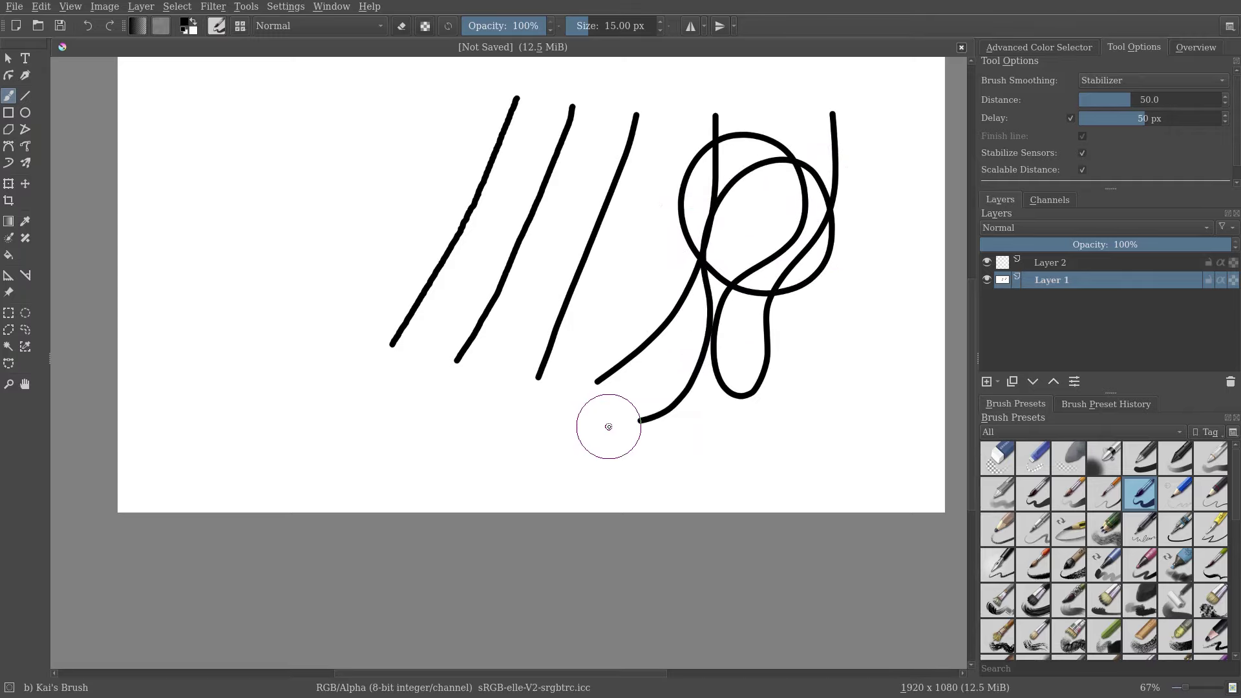
pyautogui.hotkey('ctrl', 'z')
pyautogui.hotkey('ctrl', 'z')
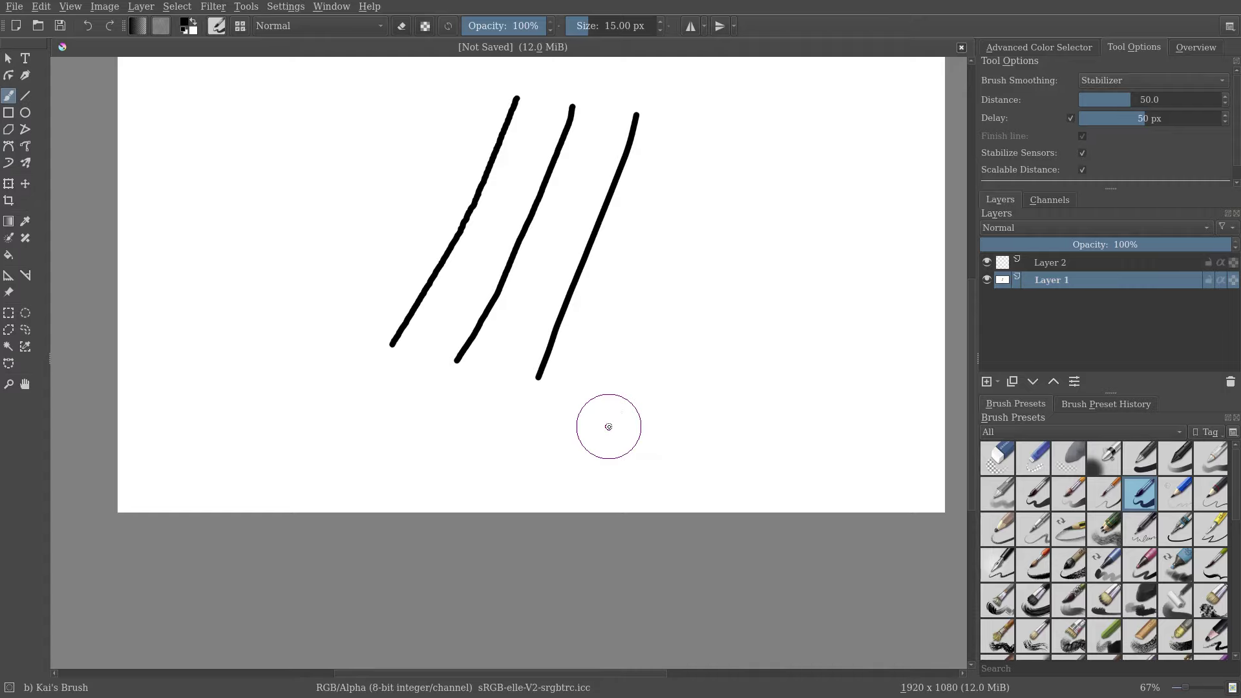
pyautogui.scroll(5, 536, 217)
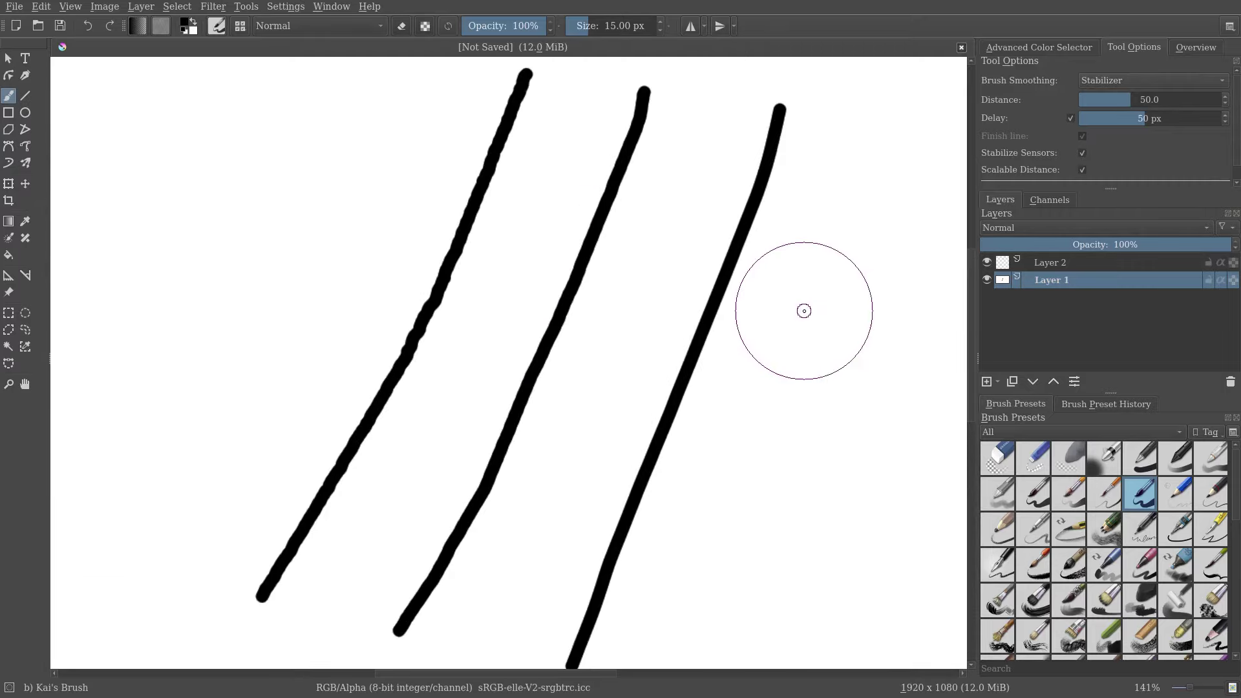
pyautogui.moveTo(466, 129); pyautogui.dragTo(543, 174)
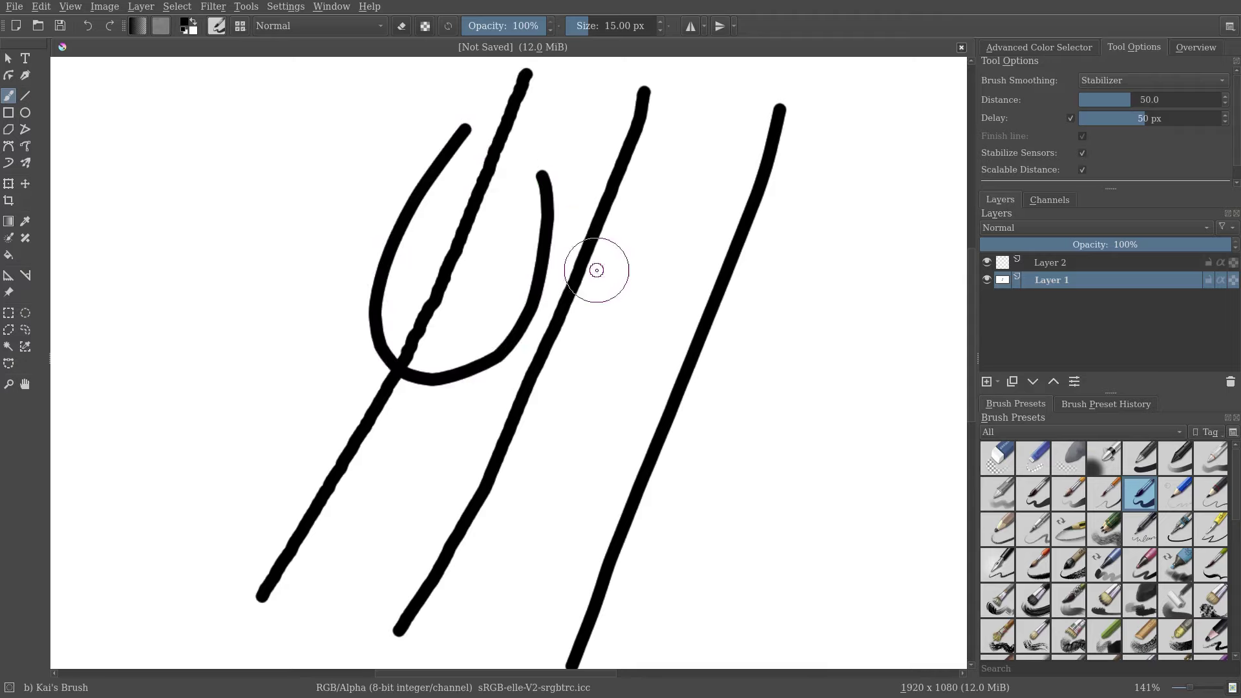
pyautogui.hotkey('ctrl', 'z')
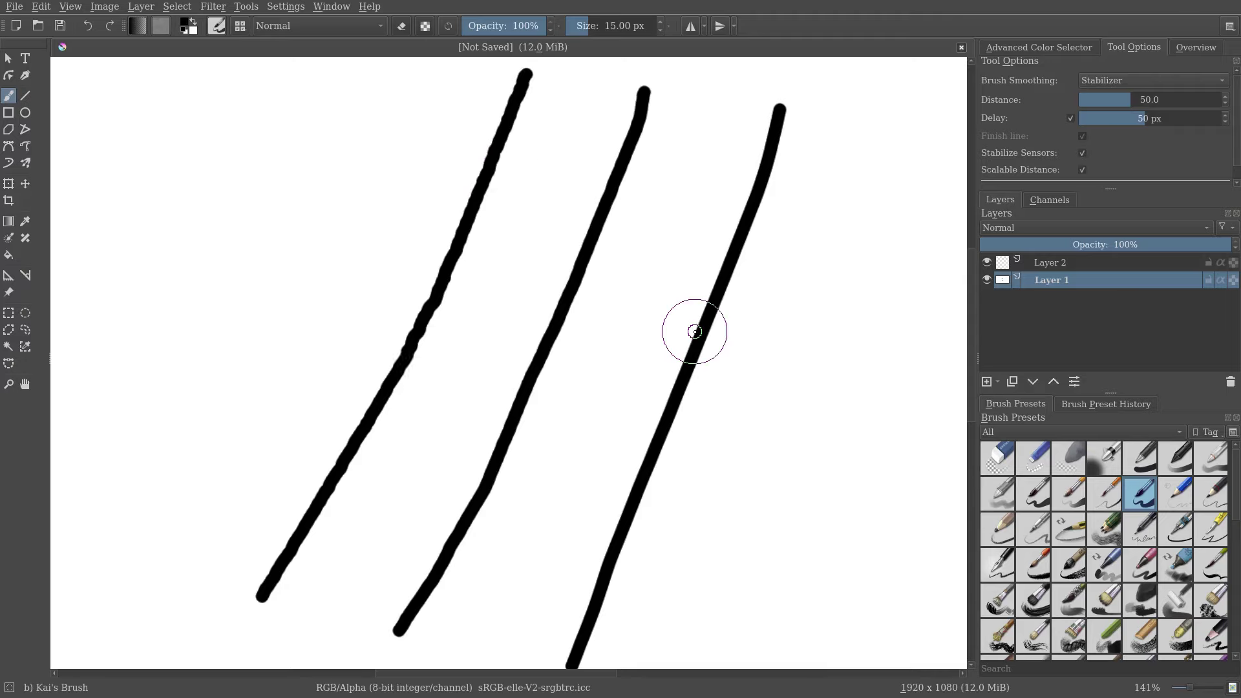
# - Draw one more diagonal test stroke between the lines, then undo it
pyautogui.scroll(-1, 694, 331)
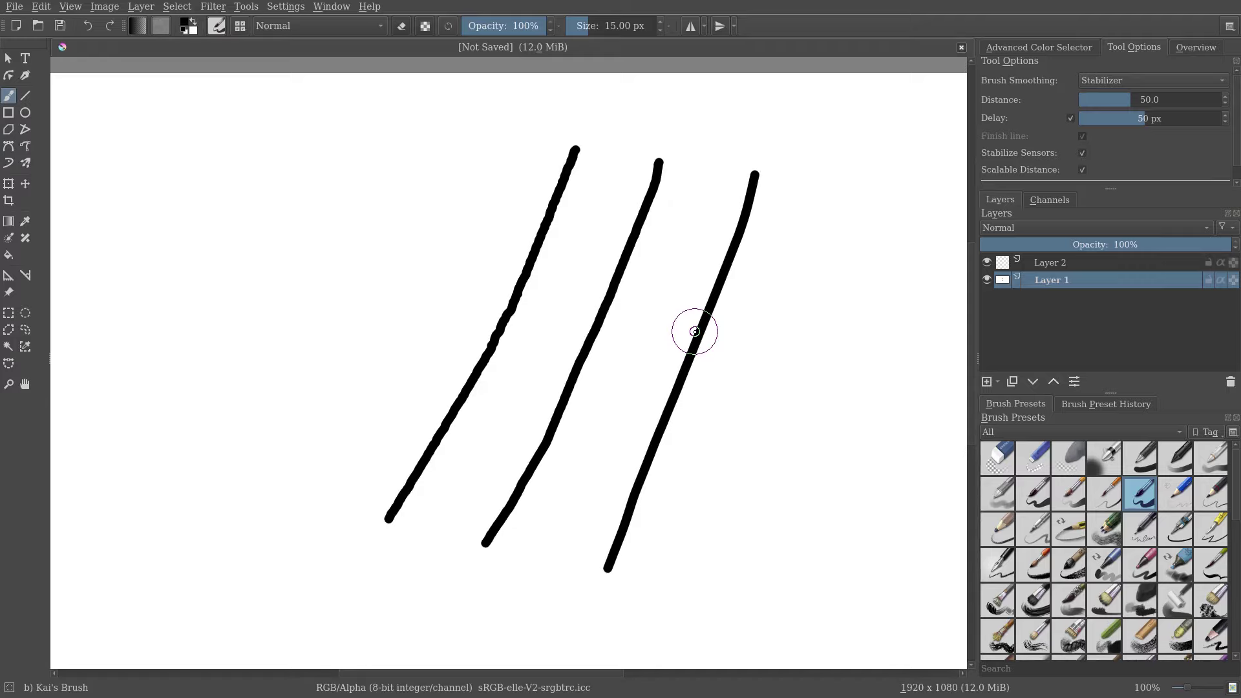
pyautogui.scroll(4, 648, 305)
pyautogui.scroll(-3, 648, 305)
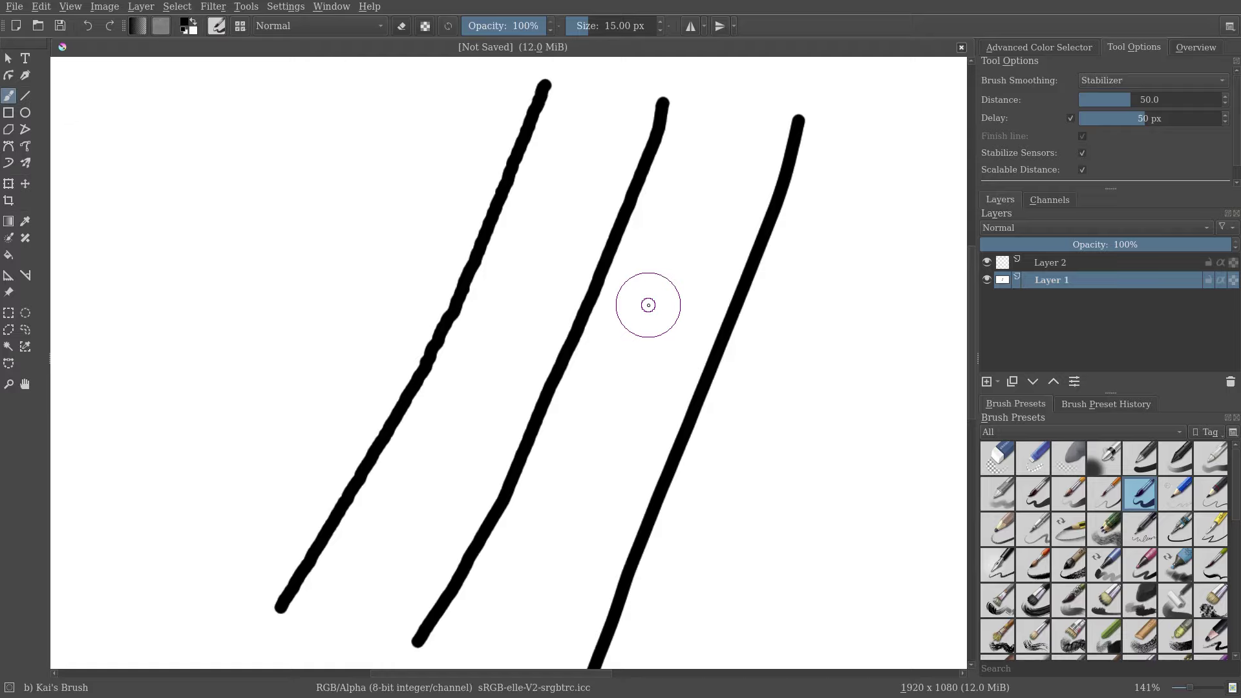
pyautogui.scroll(-4, 639, 301)
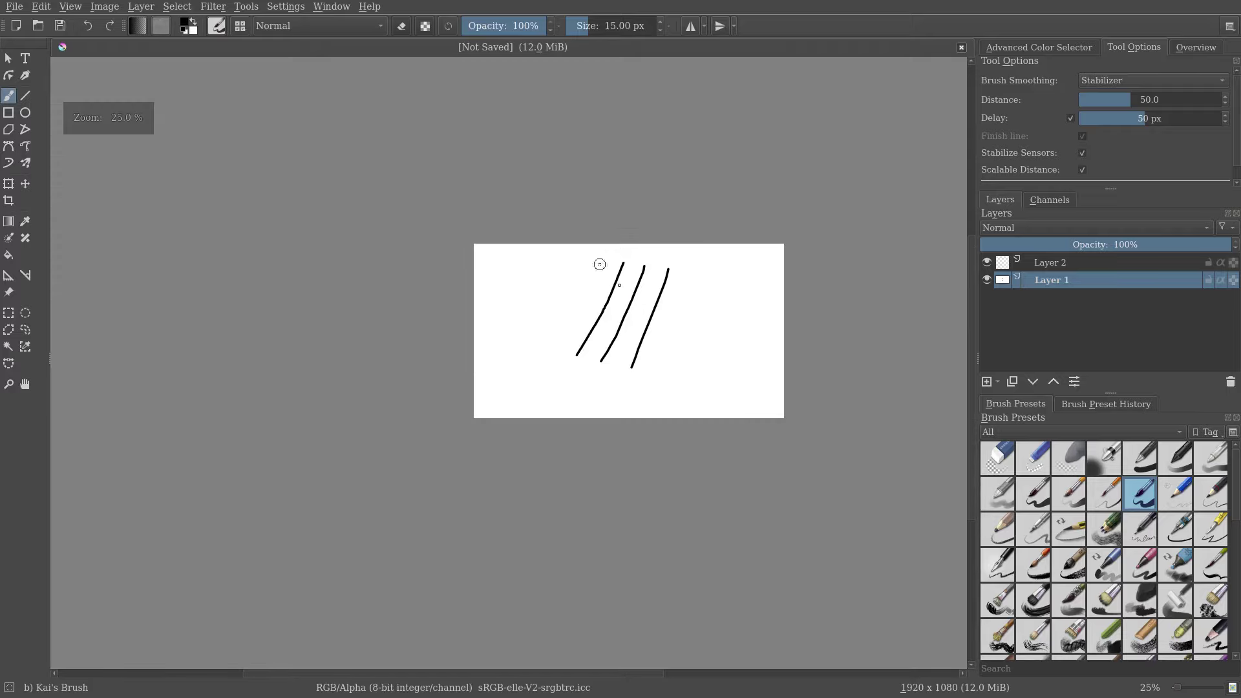
pyautogui.scroll(5, 661, 302)
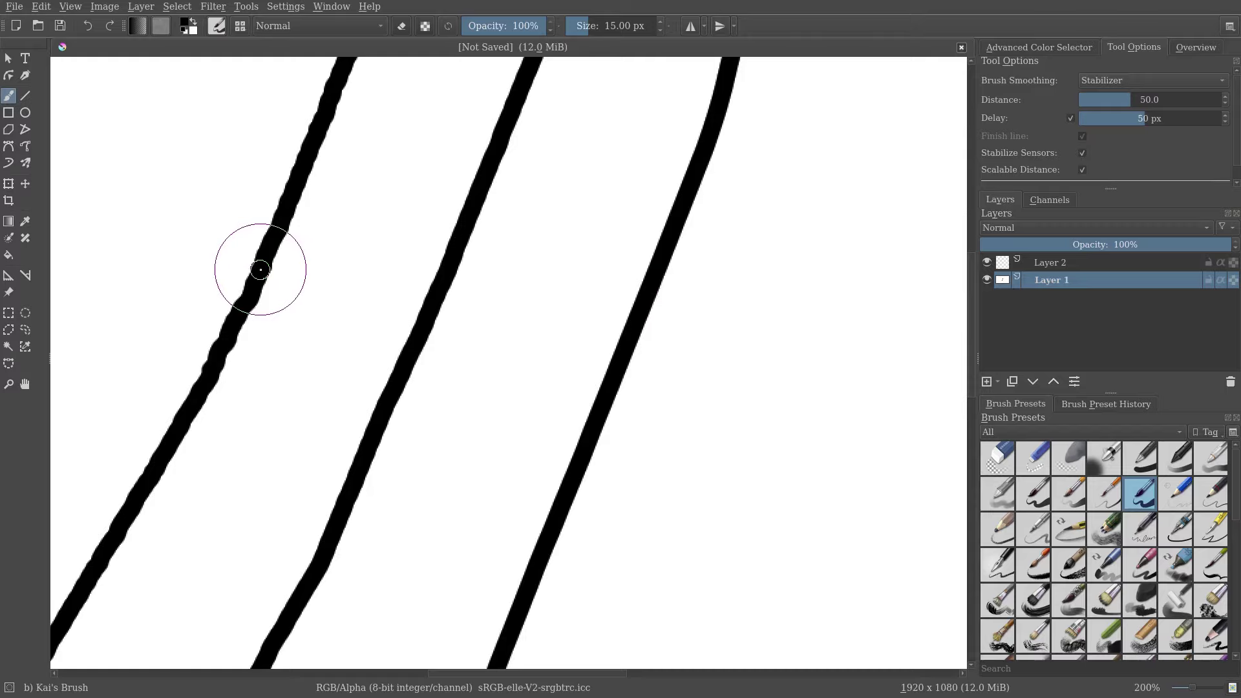
pyautogui.scroll(-2, 402, 297)
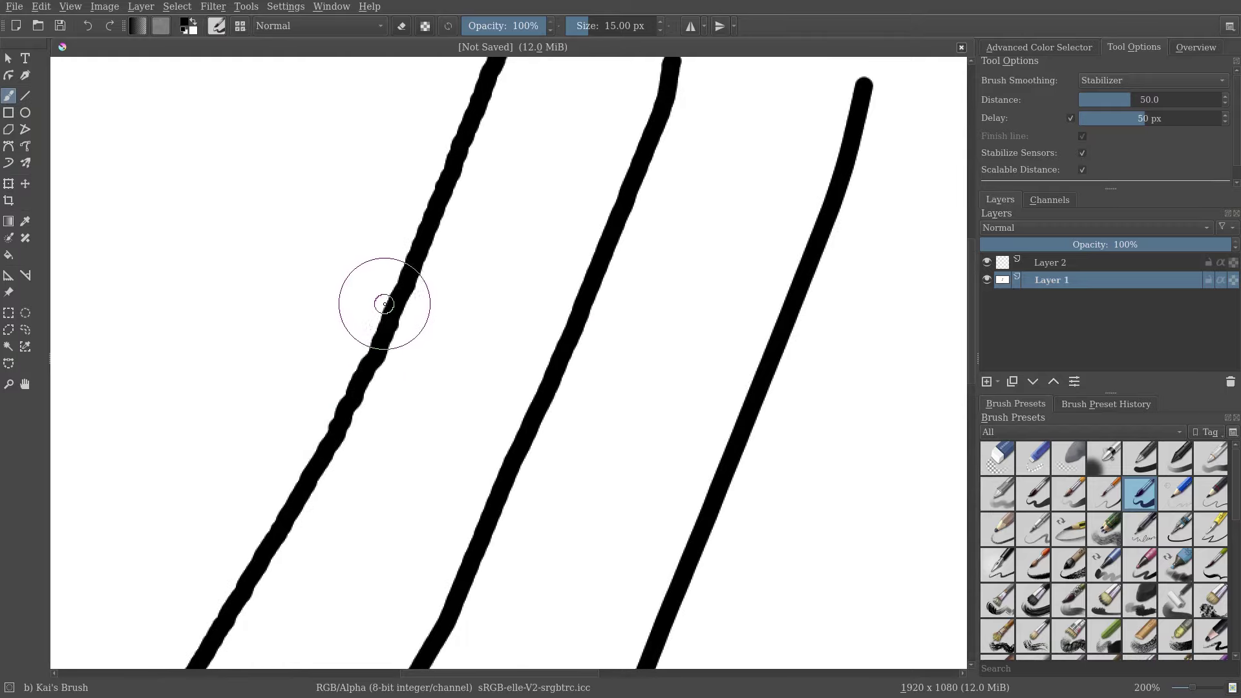
pyautogui.scroll(3, 398, 298)
pyautogui.scroll(-3, 533, 220)
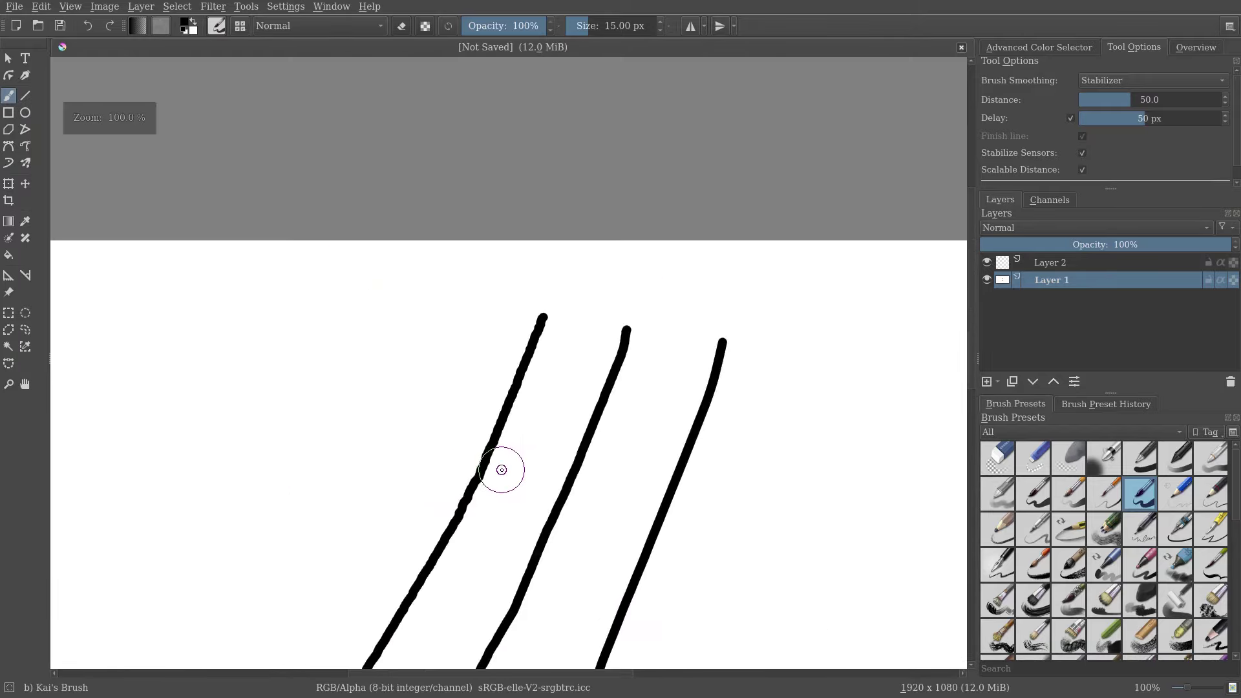
pyautogui.scroll(1, 633, 368)
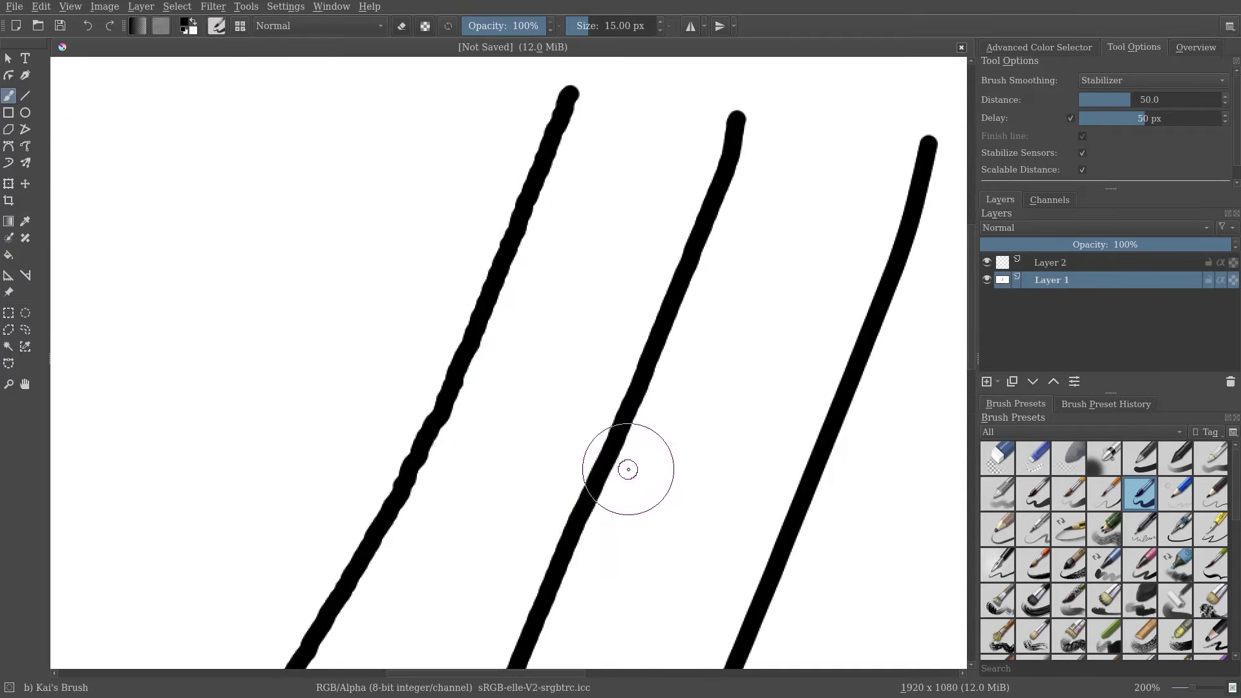
pyautogui.scroll(-3, 551, 334)
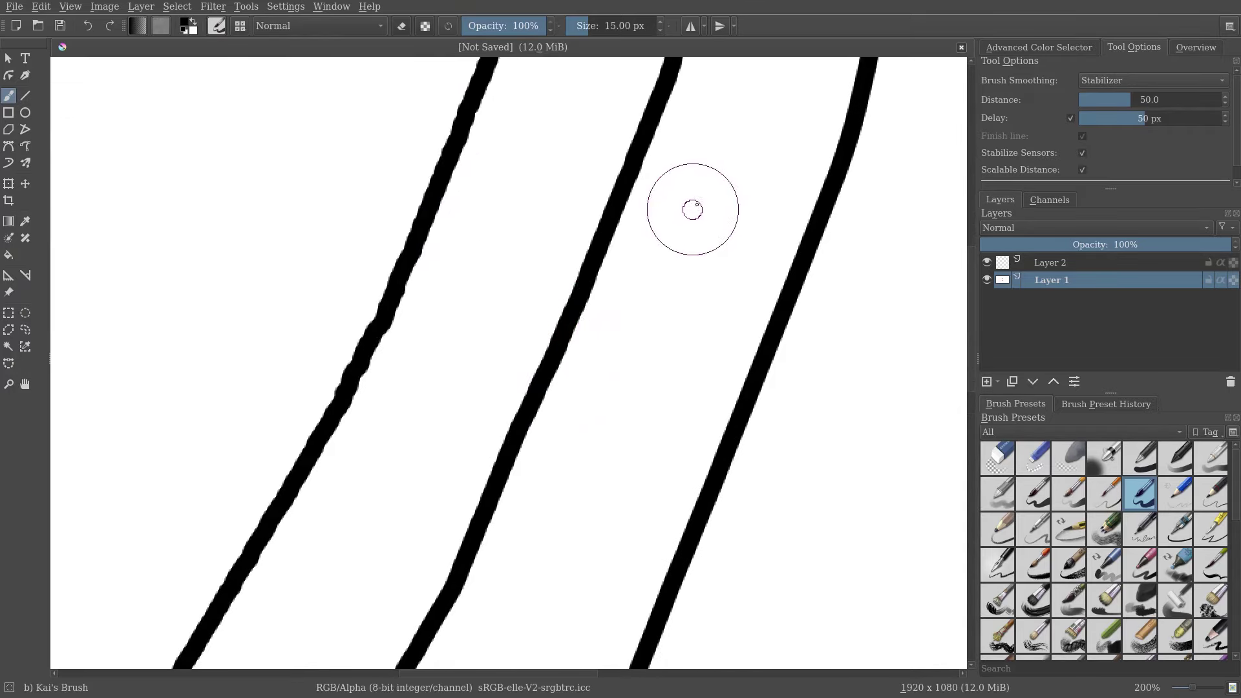
pyautogui.moveTo(745, 125); pyautogui.dragTo(593, 503)
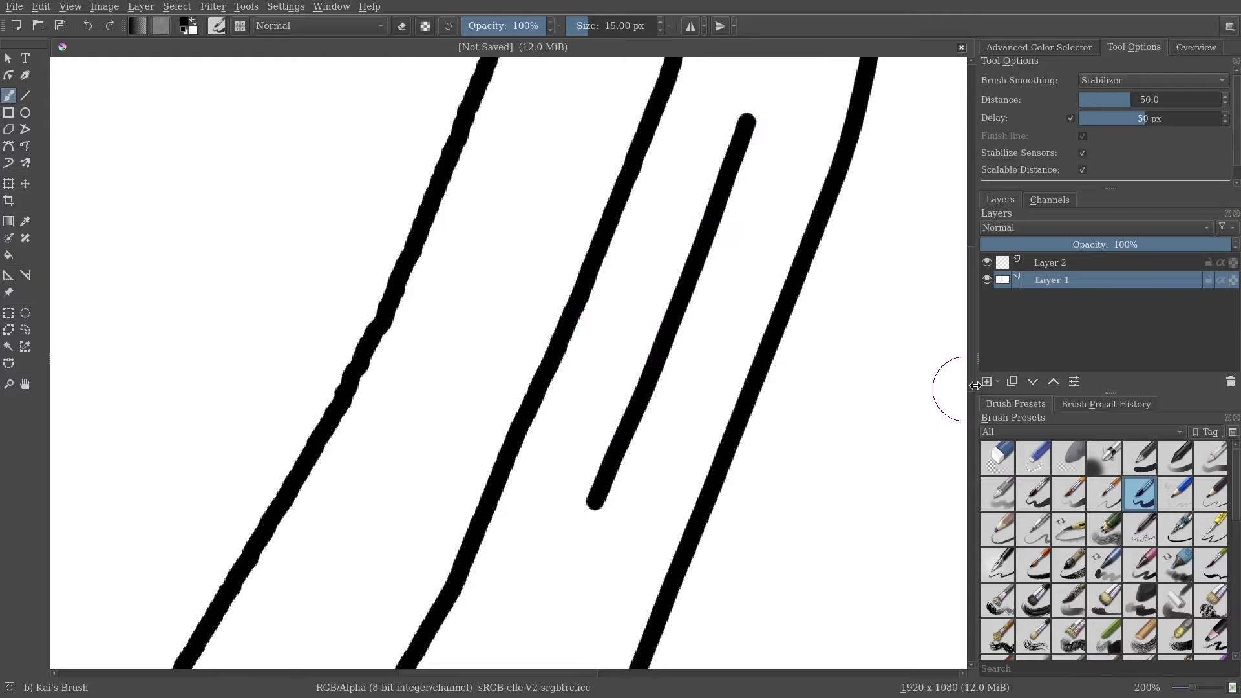
pyautogui.hotkey('ctrl', 'z')
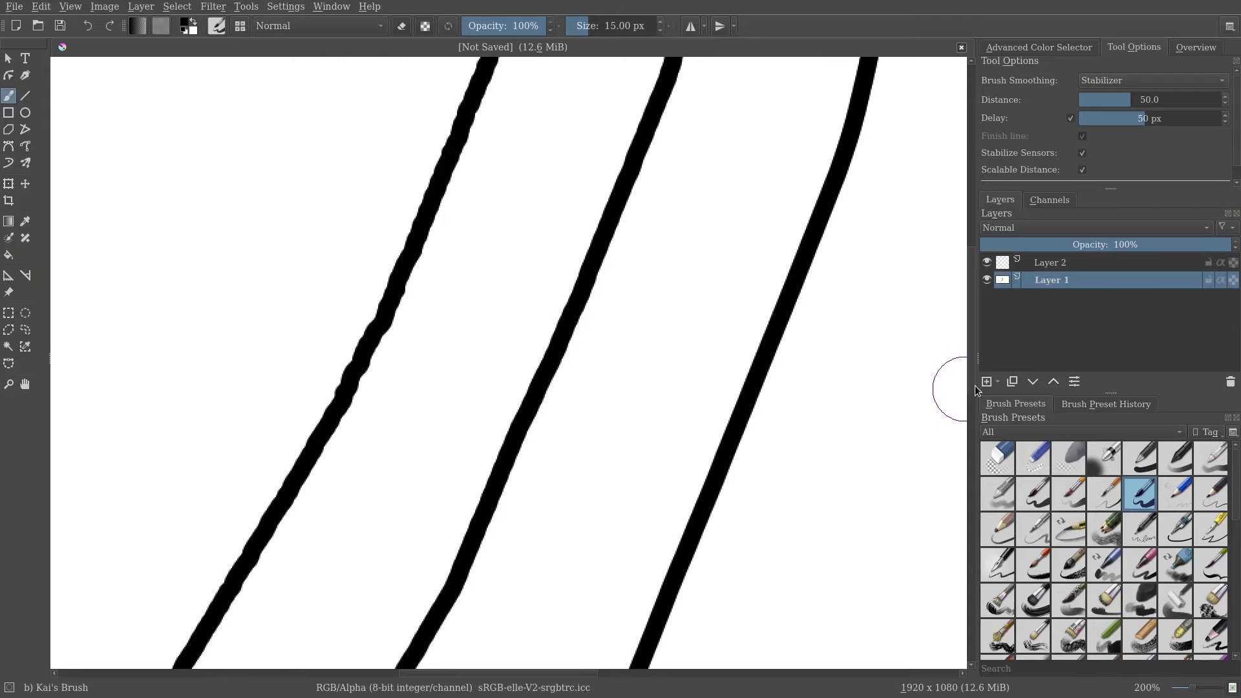
pyautogui.scroll(4, 732, 386)
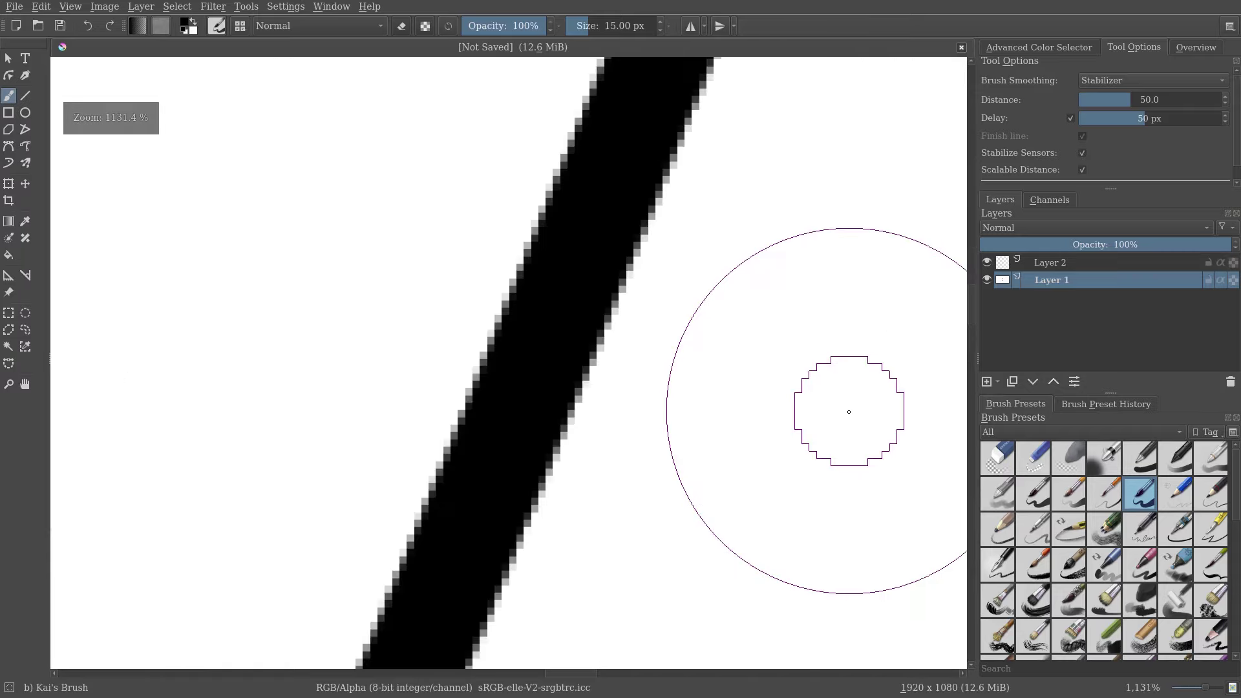
pyautogui.scroll(-2, 845, 411)
pyautogui.scroll(-4, 704, 501)
# - Set Brush Smoothing to None and paint a diagonal test stroke near the top
pyautogui.moveTo(698, 399); pyautogui.dragTo(675, 288)
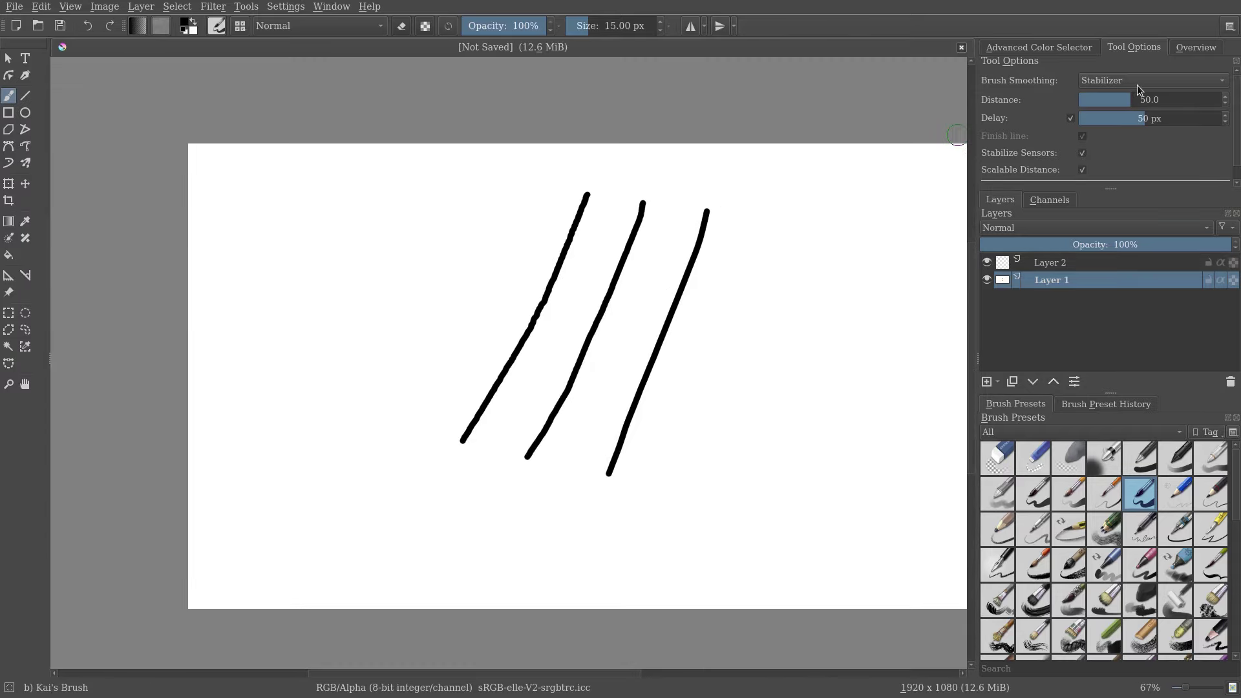
pyautogui.click(1138, 82)
pyautogui.click(1154, 32)
pyautogui.scroll(1, 536, 285)
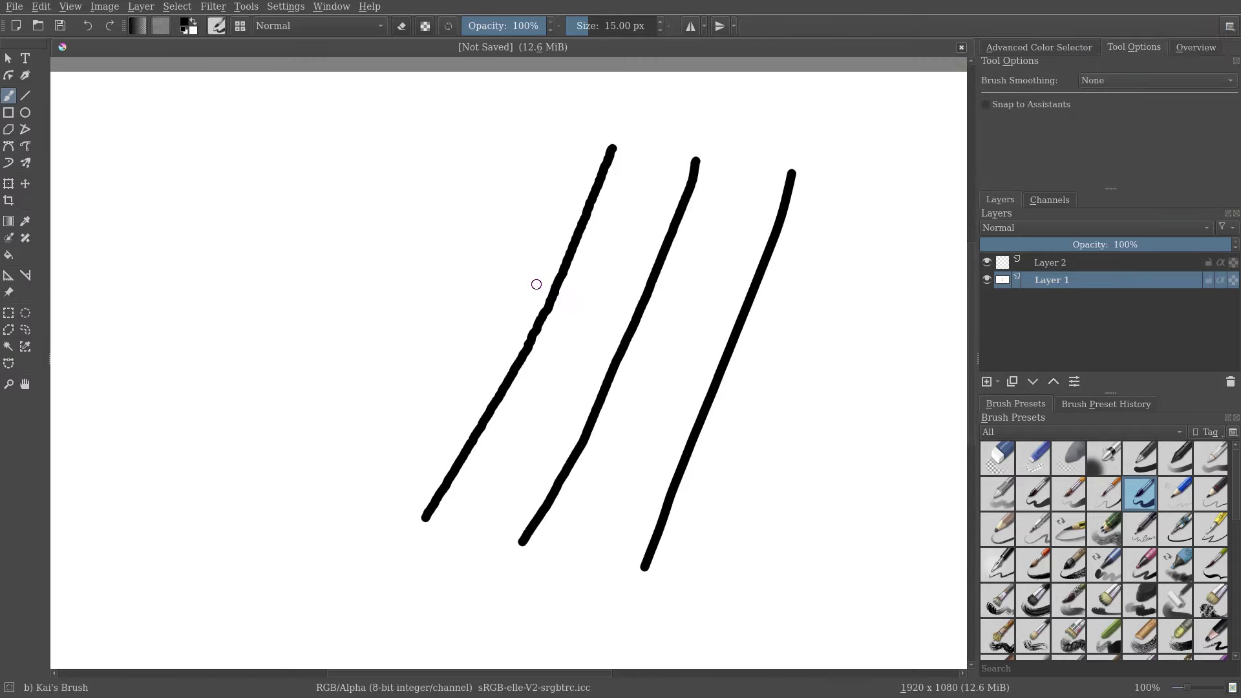
pyautogui.click(559, 145)
pyautogui.moveTo(550, 168); pyautogui.dragTo(383, 487)
# - Undo a stray loop, then paint a fifth diagonal stroke on the right and zoom to inspect
pyautogui.scroll(3, 460, 318)
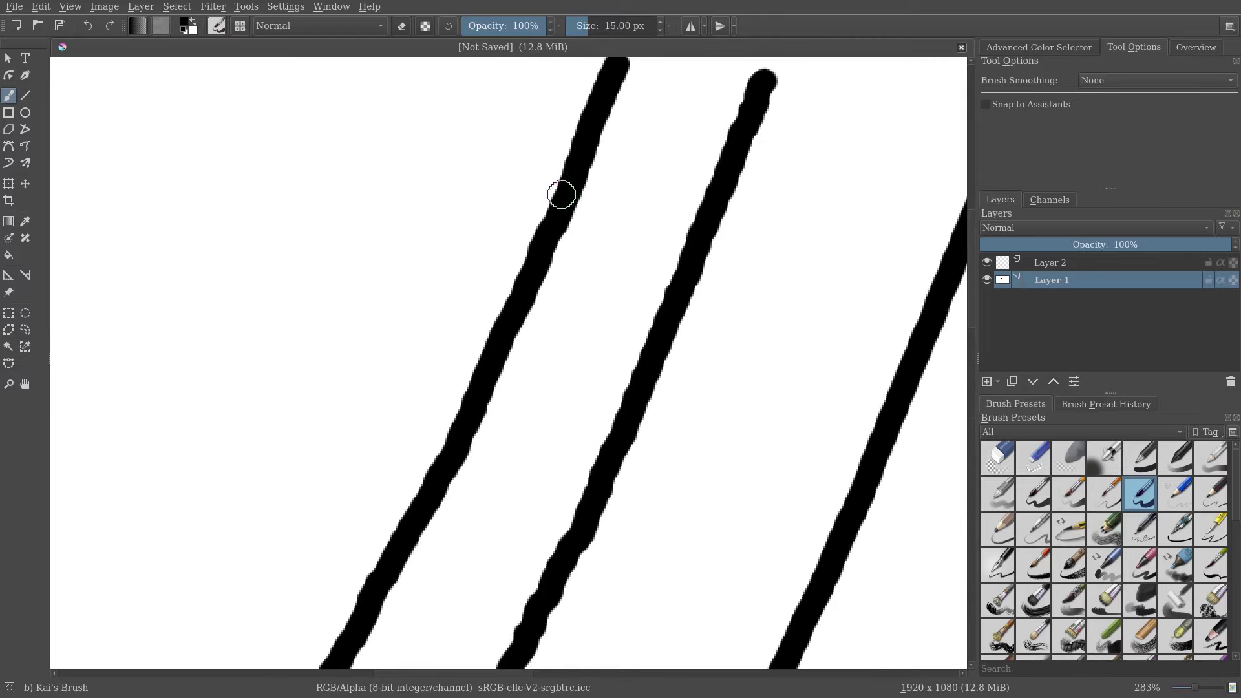
pyautogui.moveTo(748, 213); pyautogui.dragTo(748, 199)
pyautogui.hotkey('ctrl', 'z')
pyautogui.scroll(-3, 749, 198)
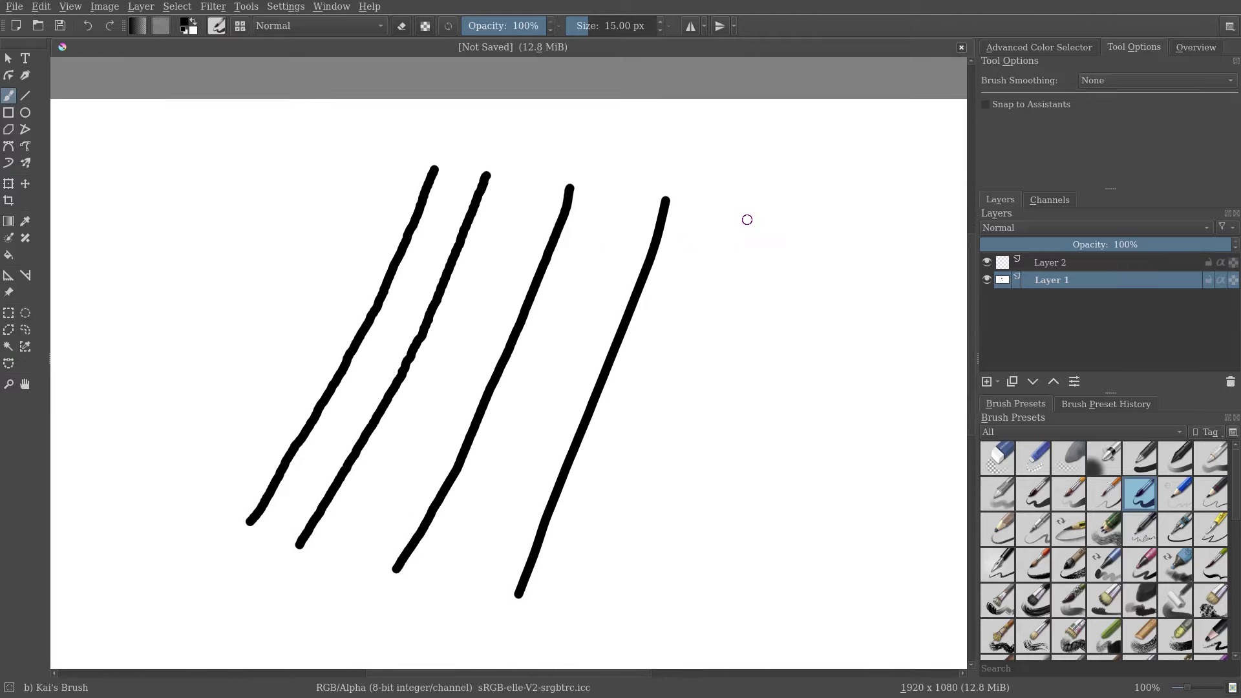
pyautogui.moveTo(730, 297); pyautogui.dragTo(623, 606)
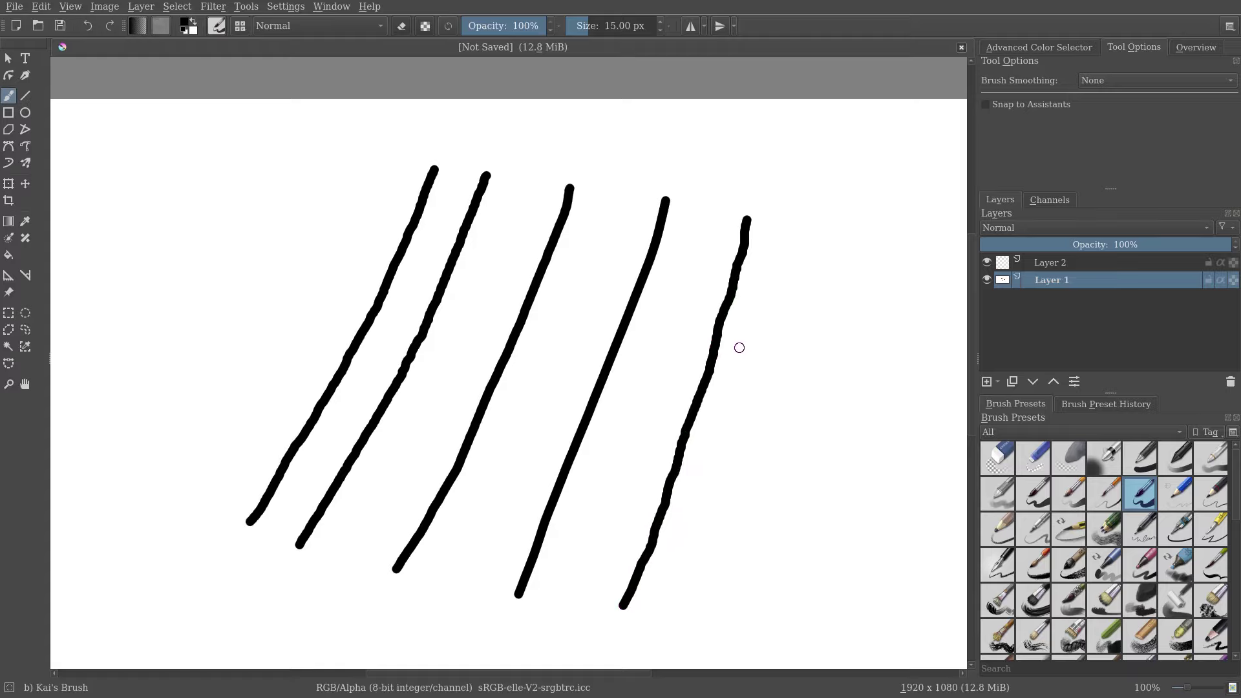
pyautogui.scroll(5, 739, 348)
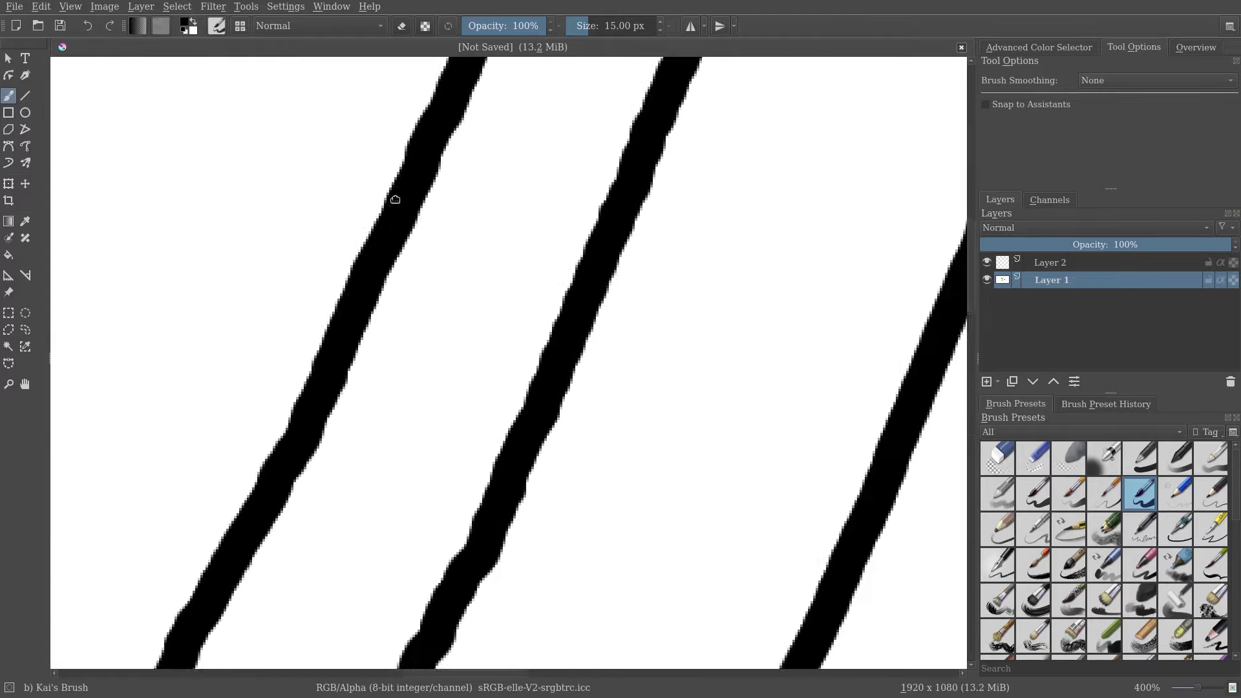
pyautogui.scroll(-3, 615, 222)
pyautogui.scroll(6, 656, 261)
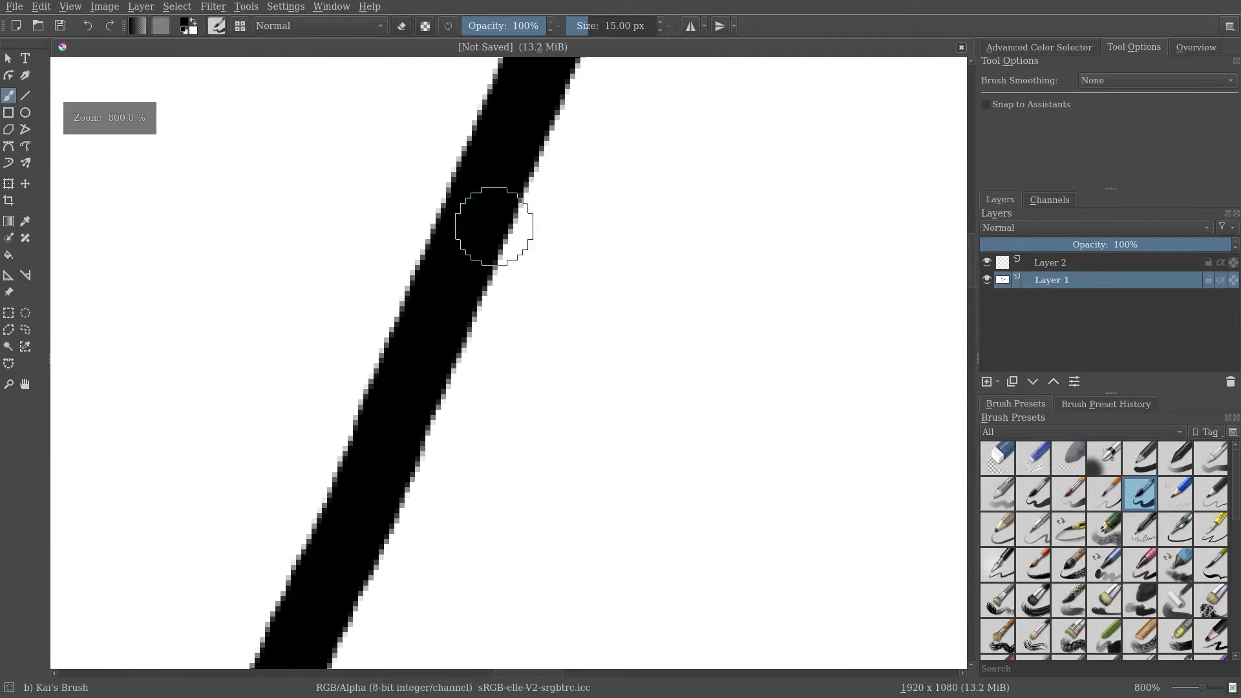
pyautogui.hscroll(-3, 494, 226)
pyautogui.click(1112, 81)
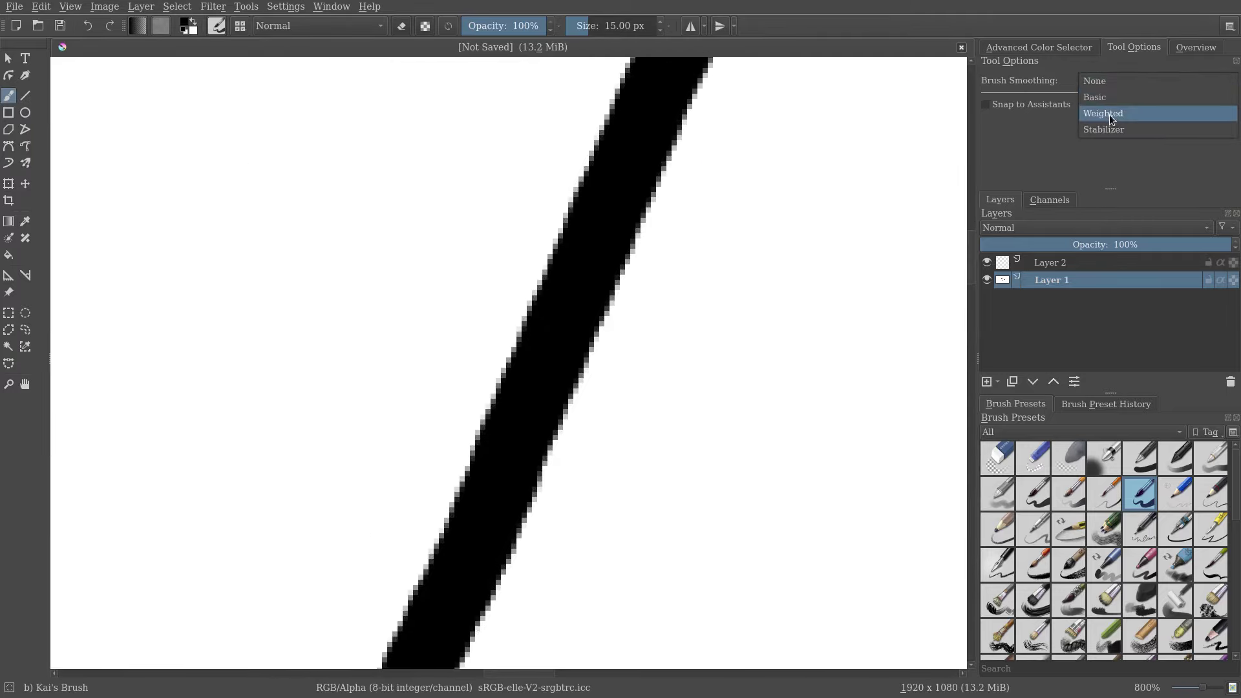
# - Switch Brush Smoothing to Weighted and adjust the zoom
pyautogui.click(1112, 120)
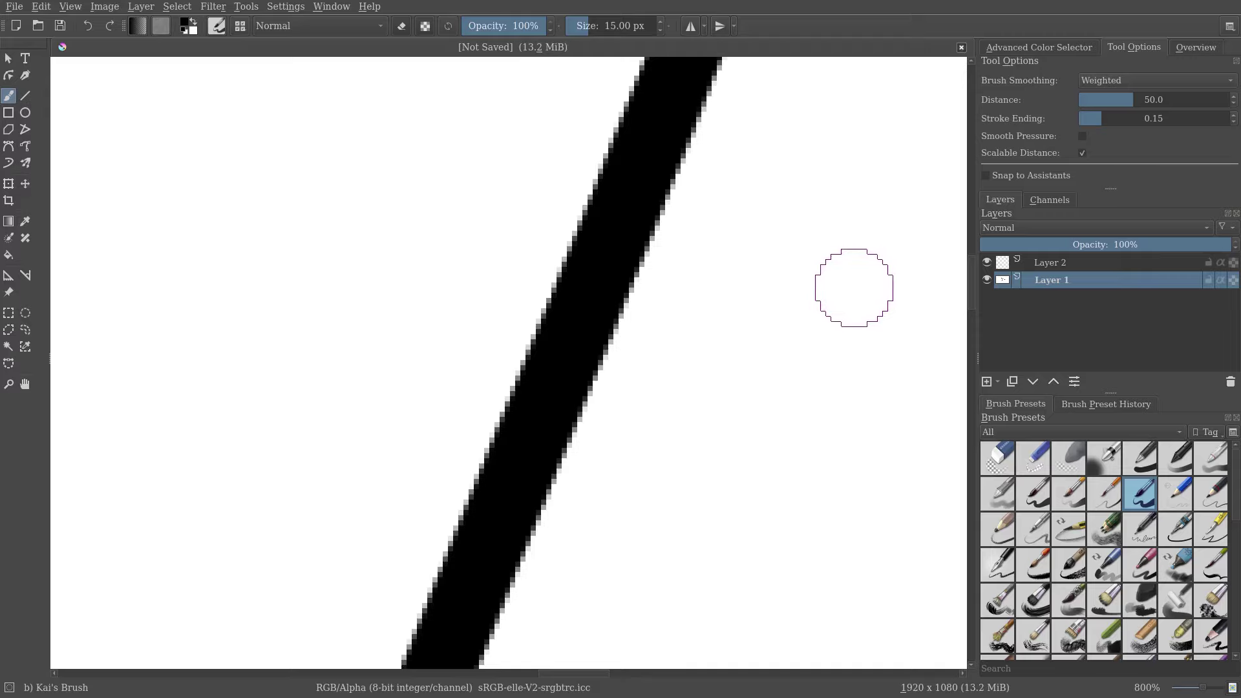
pyautogui.scroll(-10, 860, 287)
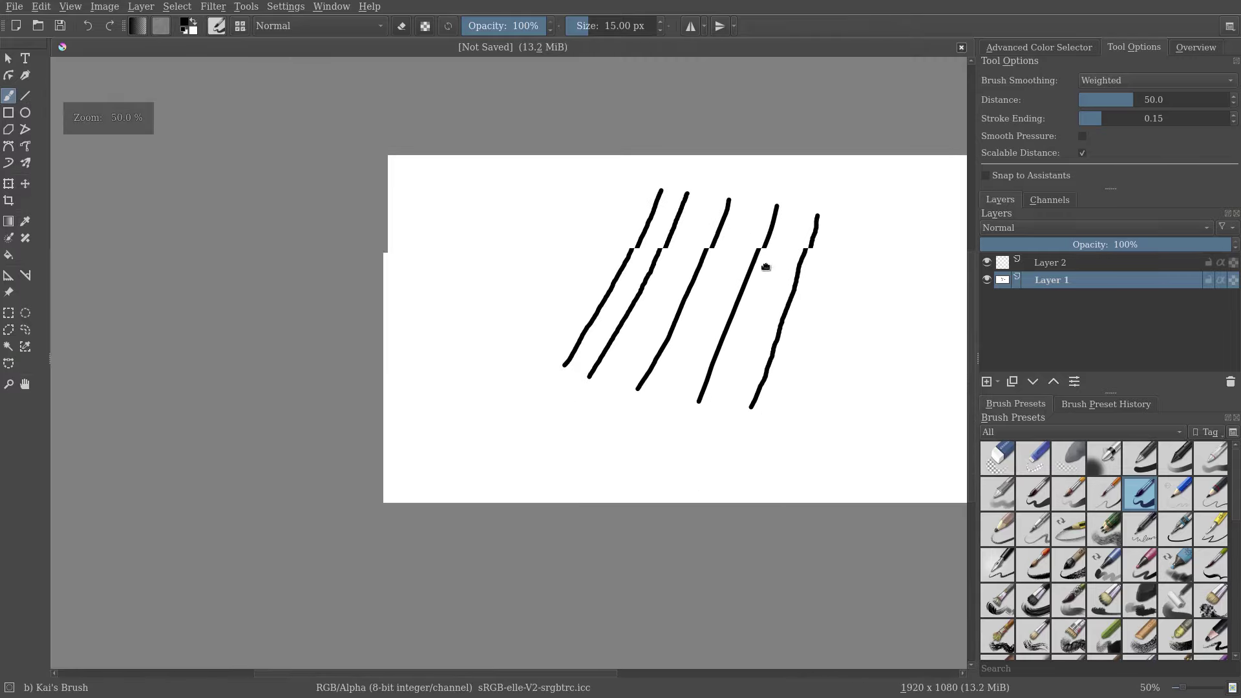
pyautogui.scroll(1, 760, 263)
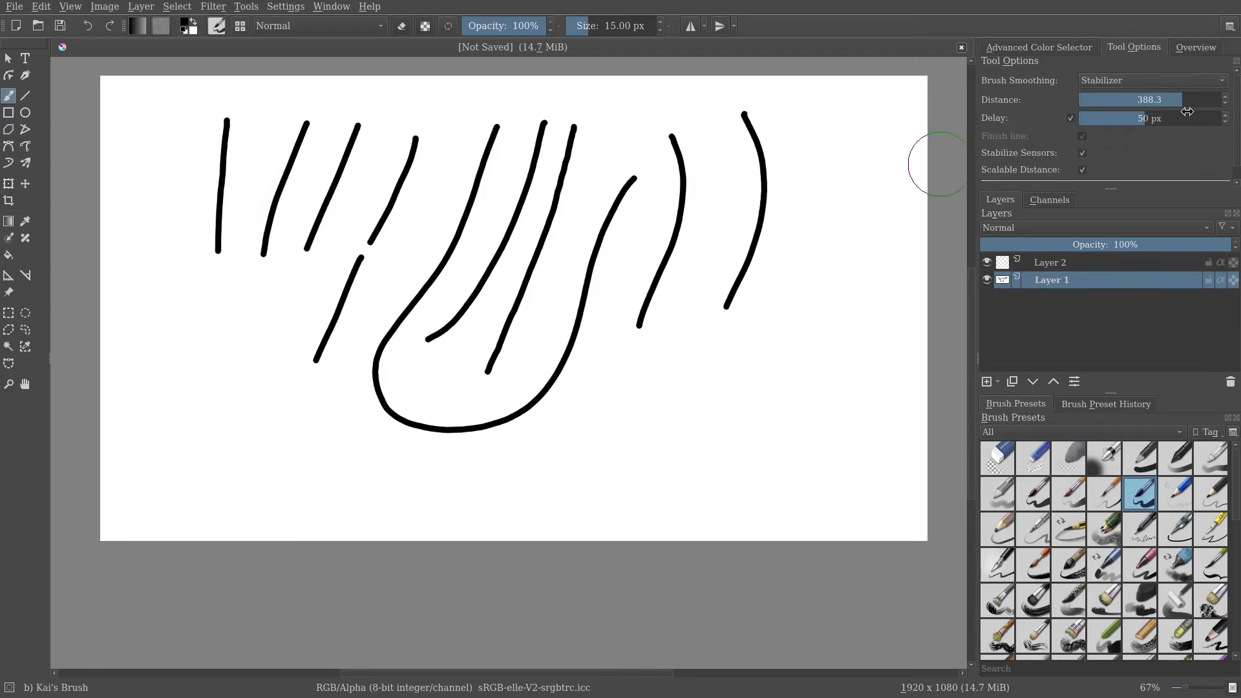
# - Raise the Stabilizer Delay to 453 px and draw a long smoothed stroke from the top right
pyautogui.moveTo(1188, 112); pyautogui.dragTo(1228, 100)
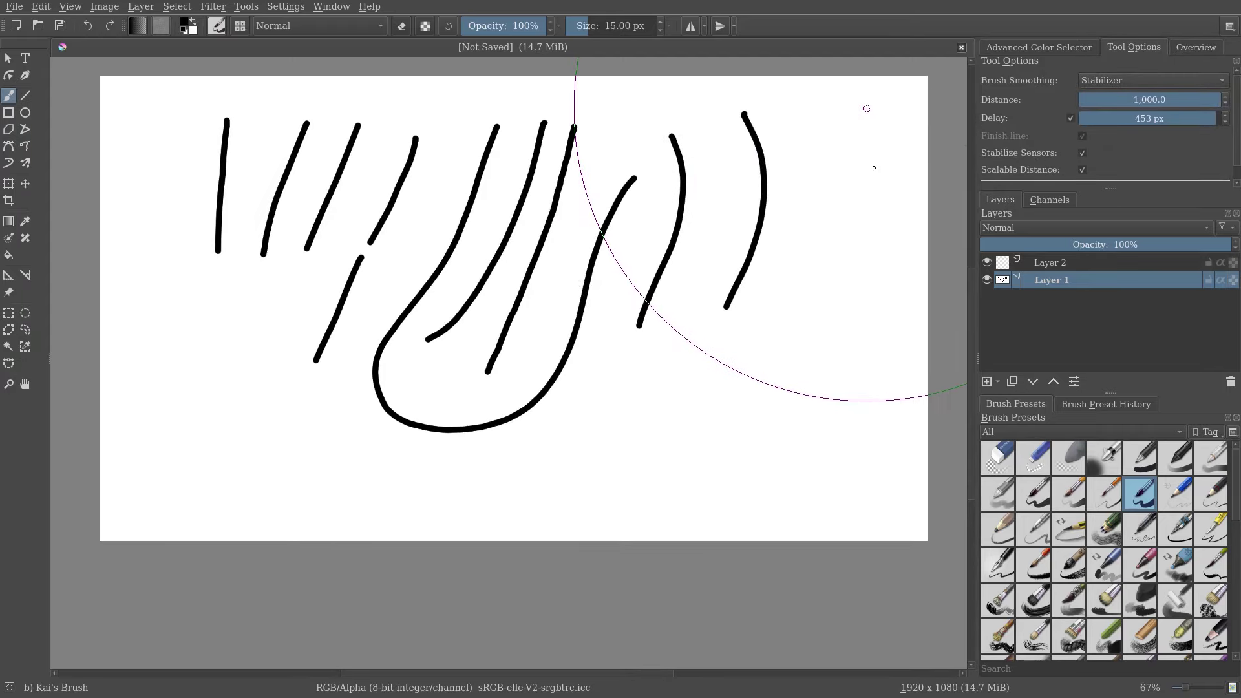
pyautogui.moveTo(838, 379)
pyautogui.mouseDown()
pyautogui.moveTo(789, 457)
pyautogui.moveTo(642, 487)
pyautogui.moveTo(490, 471)
pyautogui.moveTo(346, 437)
pyautogui.moveTo(161, 250)
pyautogui.moveTo(168, 537)
pyautogui.moveTo(452, 646)
pyautogui.moveTo(718, 562)
pyautogui.moveTo(866, 440)
pyautogui.moveTo(814, 271)
pyautogui.moveTo(776, 240)
pyautogui.moveTo(329, 268)
pyautogui.mouseUp()
# - Clear Layer 1 with Delete and draw a looping stabilized stroke from the top right
pyautogui.press('Delete')
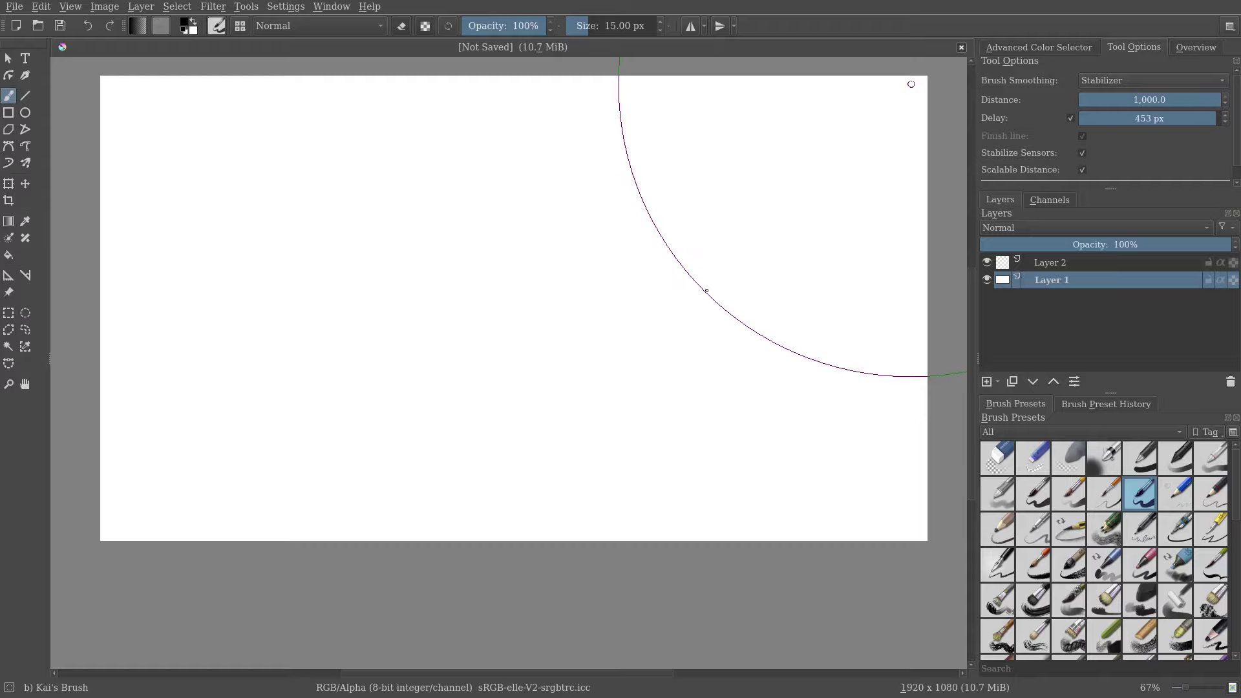
pyautogui.moveTo(707, 291)
pyautogui.mouseDown()
pyautogui.moveTo(571, 401)
pyautogui.moveTo(434, 455)
pyautogui.moveTo(319, 427)
pyautogui.moveTo(117, 407)
pyautogui.moveTo(327, 119)
pyautogui.moveTo(1054, 259)
pyautogui.mouseUp()
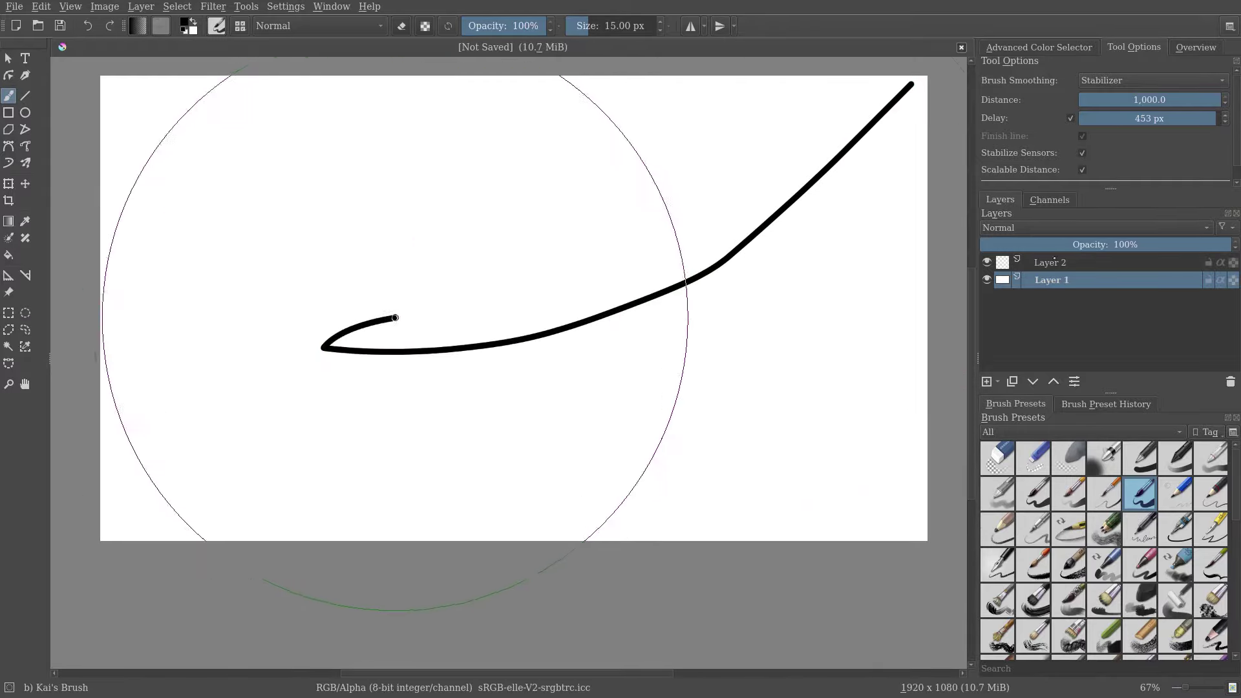
pyautogui.moveTo(395, 317)
pyautogui.mouseDown()
pyautogui.moveTo(621, 328)
pyautogui.moveTo(511, 323)
pyautogui.moveTo(349, 252)
pyautogui.mouseUp()
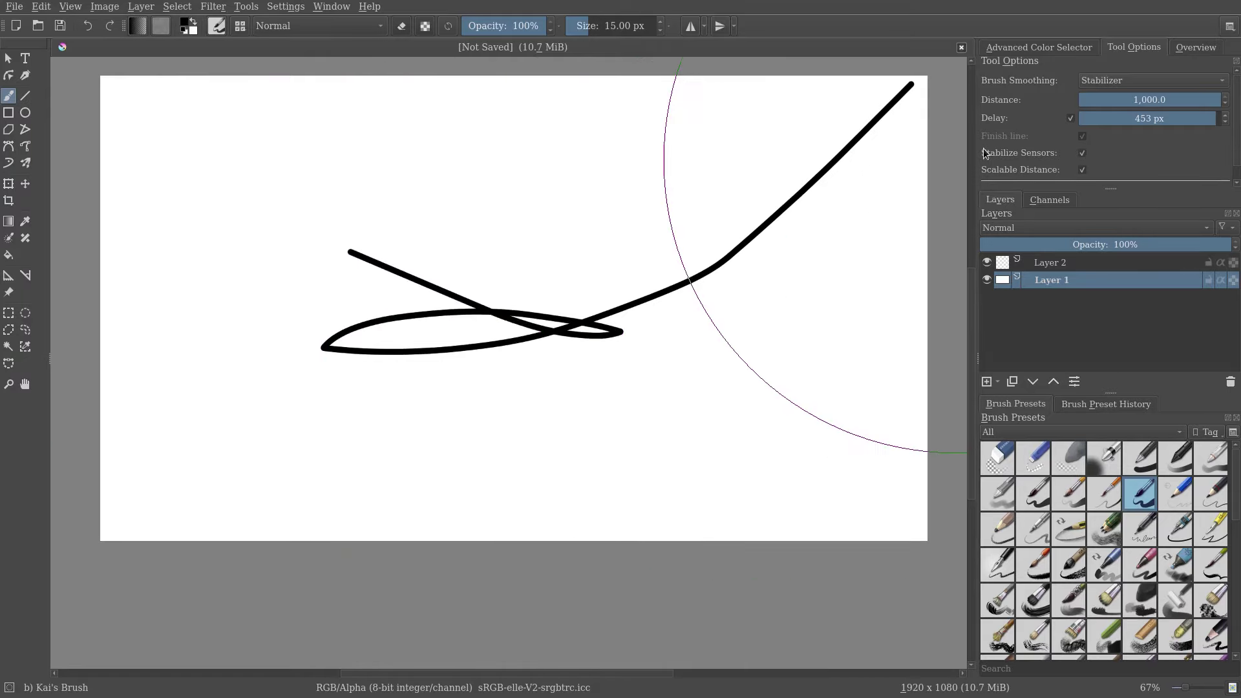
# - Draw curving strokes with Stabilizer at Distance 15.5/Delay 13 px, then at 95.1/61 px
pyautogui.click(1114, 99)
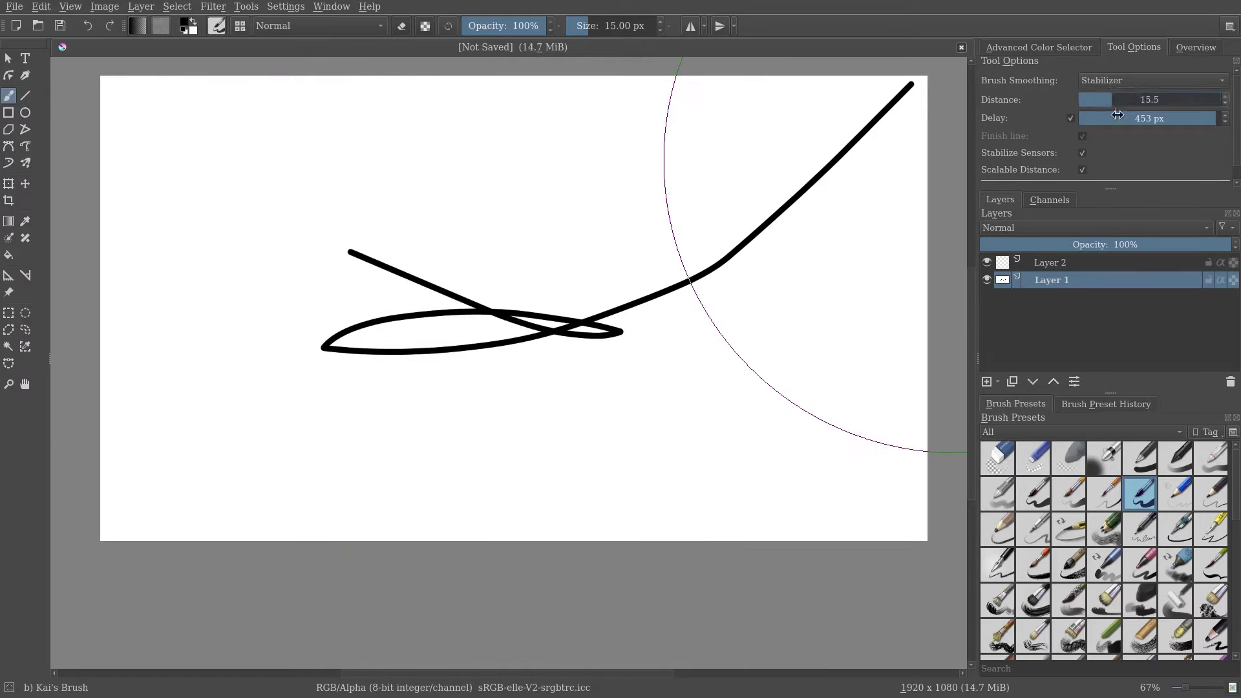
pyautogui.click(1121, 118)
pyautogui.moveTo(699, 147)
pyautogui.mouseDown()
pyautogui.moveTo(662, 187)
pyautogui.moveTo(625, 320)
pyautogui.moveTo(428, 392)
pyautogui.moveTo(419, 236)
pyautogui.moveTo(450, 210)
pyautogui.mouseUp()
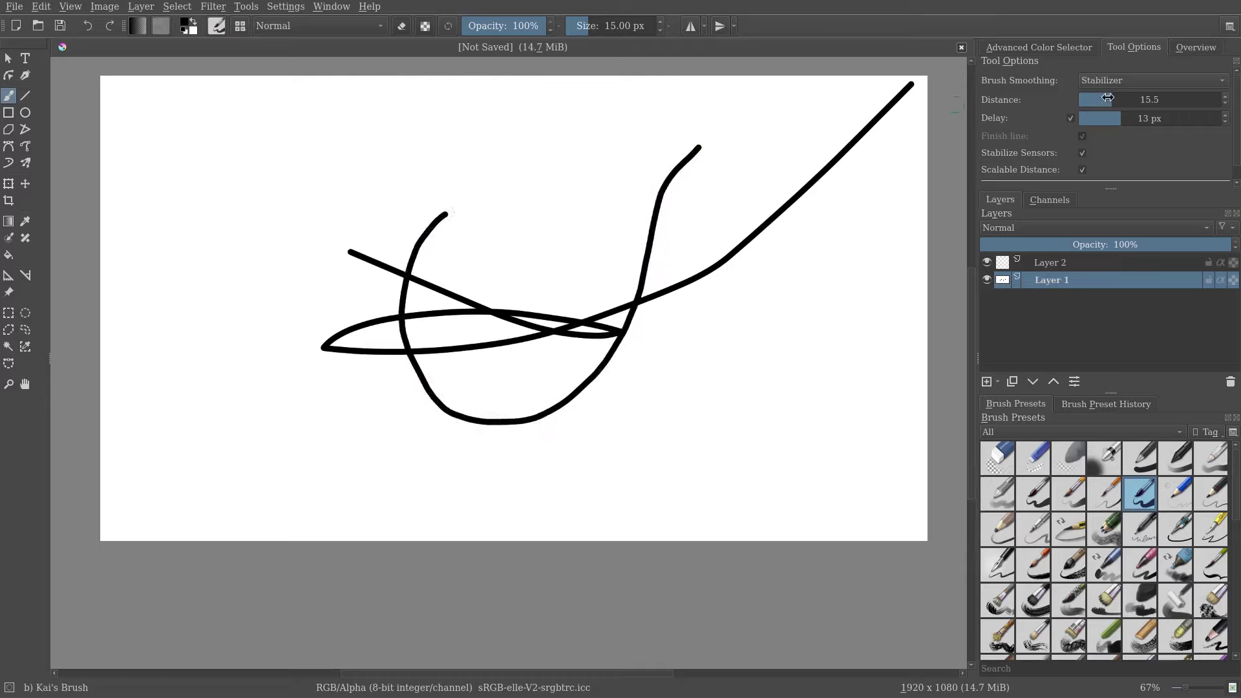
pyautogui.click(1143, 99)
pyautogui.click(1149, 118)
pyautogui.moveTo(511, 163)
pyautogui.mouseDown()
pyautogui.moveTo(515, 267)
pyautogui.moveTo(485, 342)
pyautogui.moveTo(416, 395)
pyautogui.moveTo(355, 370)
pyautogui.mouseUp()
pyautogui.moveTo(331, 330)
pyautogui.mouseDown()
pyautogui.moveTo(347, 246)
pyautogui.moveTo(377, 219)
pyautogui.moveTo(427, 211)
pyautogui.moveTo(469, 226)
pyautogui.moveTo(516, 277)
pyautogui.moveTo(646, 351)
pyautogui.moveTo(770, 357)
pyautogui.moveTo(803, 320)
pyautogui.moveTo(792, 284)
pyautogui.moveTo(724, 335)
pyautogui.mouseUp()
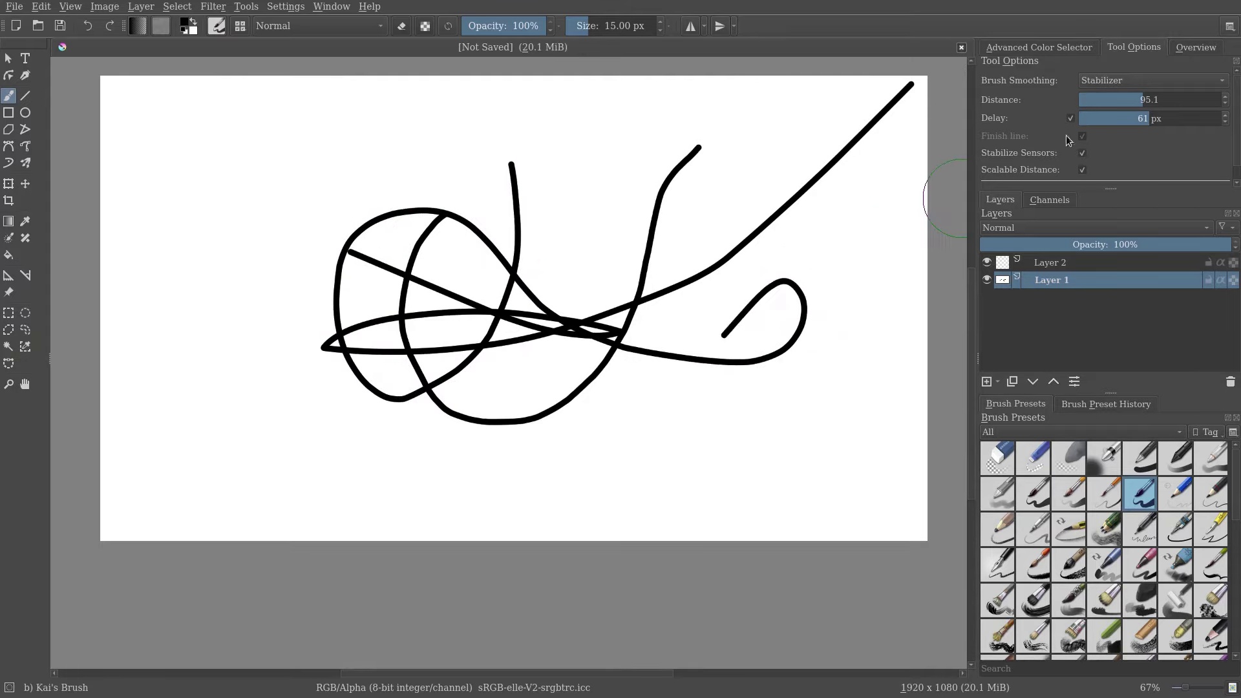
# - Try the Weighted and Basic brush smoothing modes, settling on Weighted
pyautogui.click(1125, 74)
pyautogui.click(1126, 67)
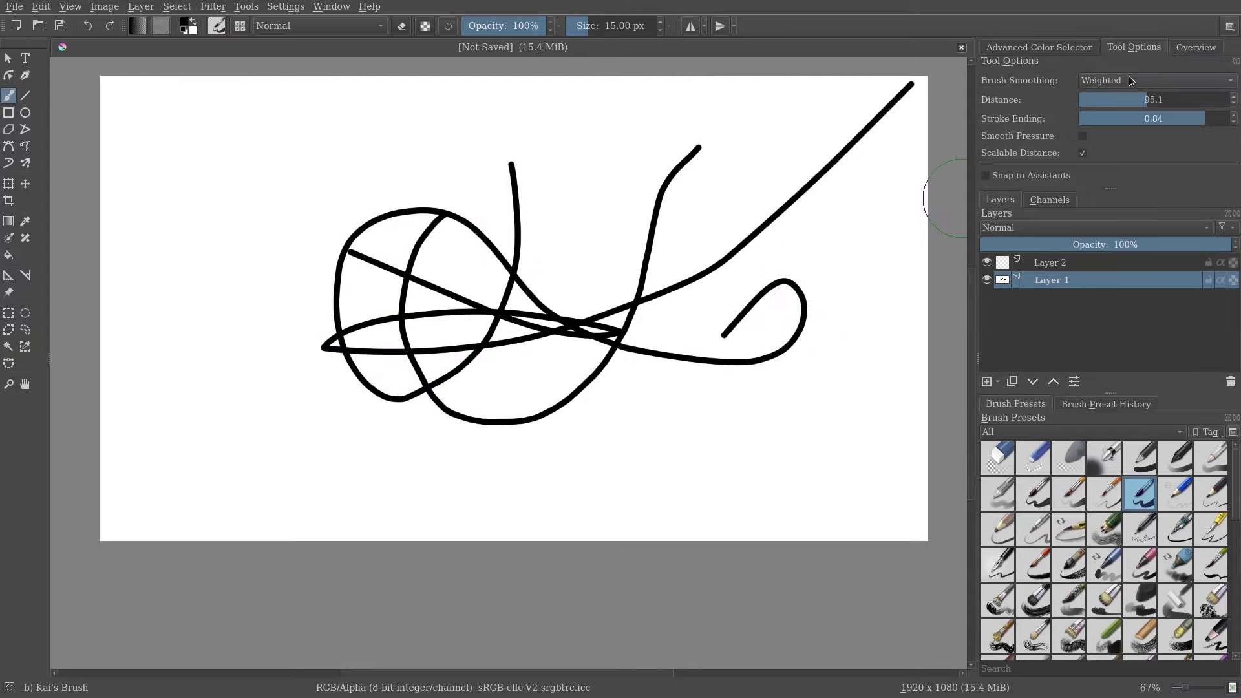
pyautogui.click(1138, 81)
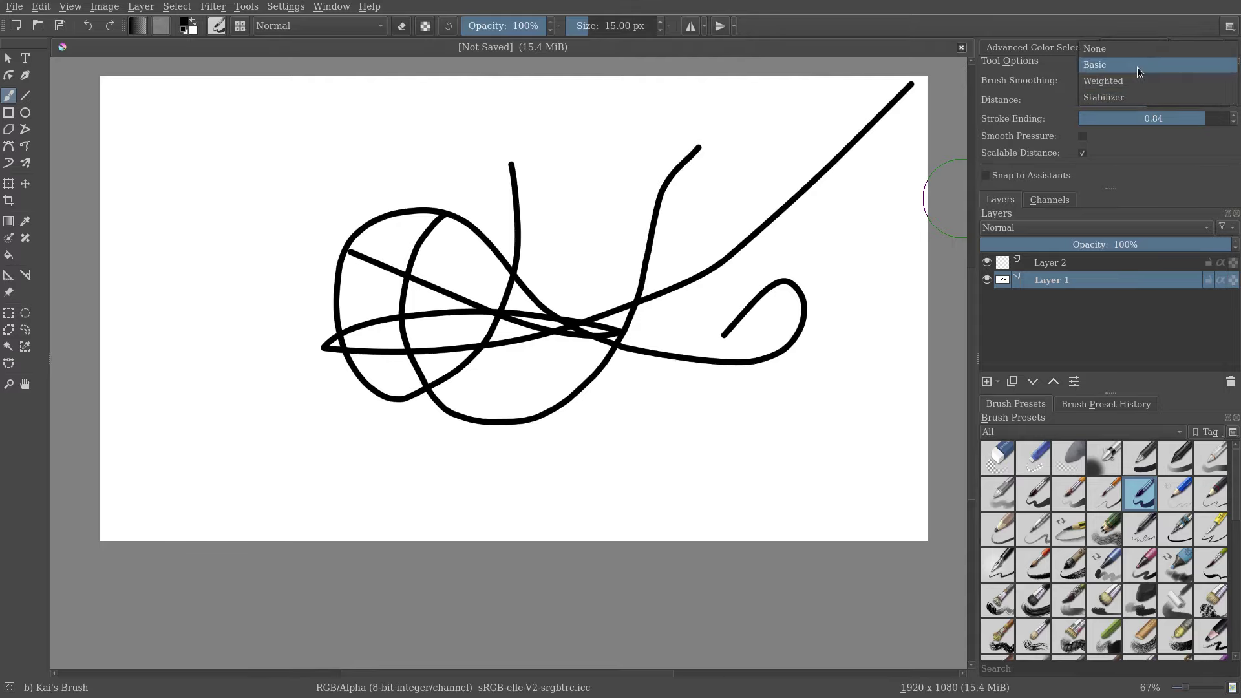
pyautogui.click(1138, 68)
pyautogui.click(1135, 81)
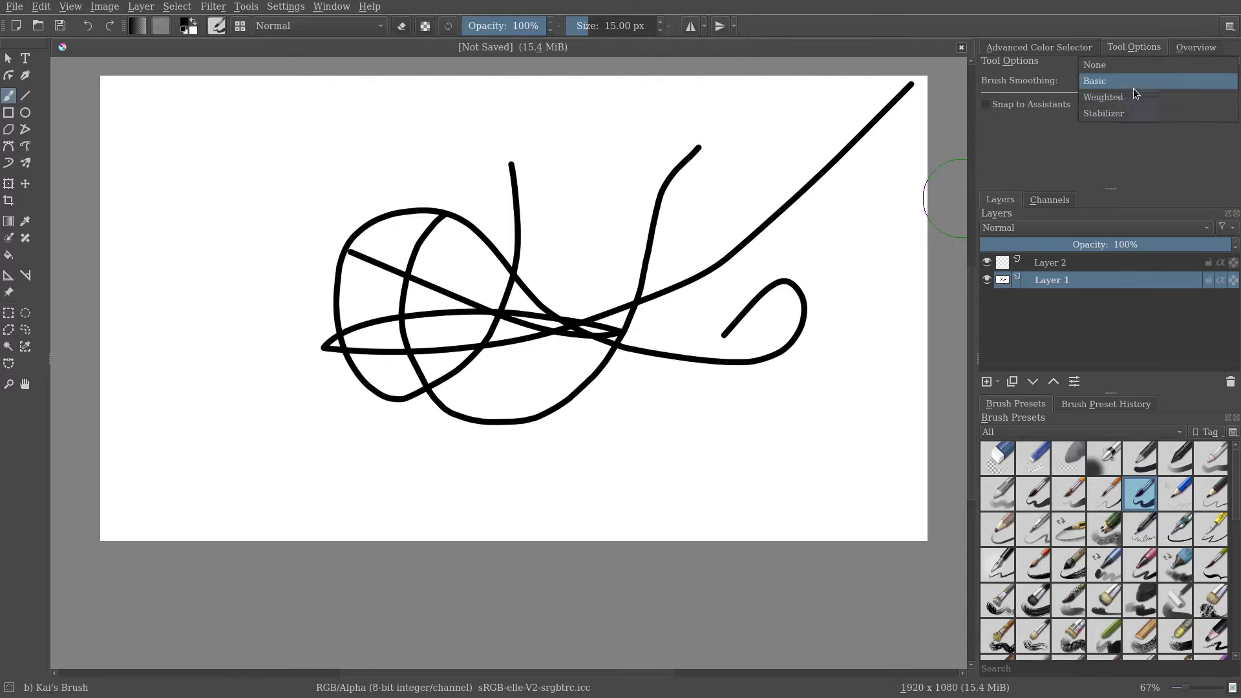
pyautogui.click(1133, 93)
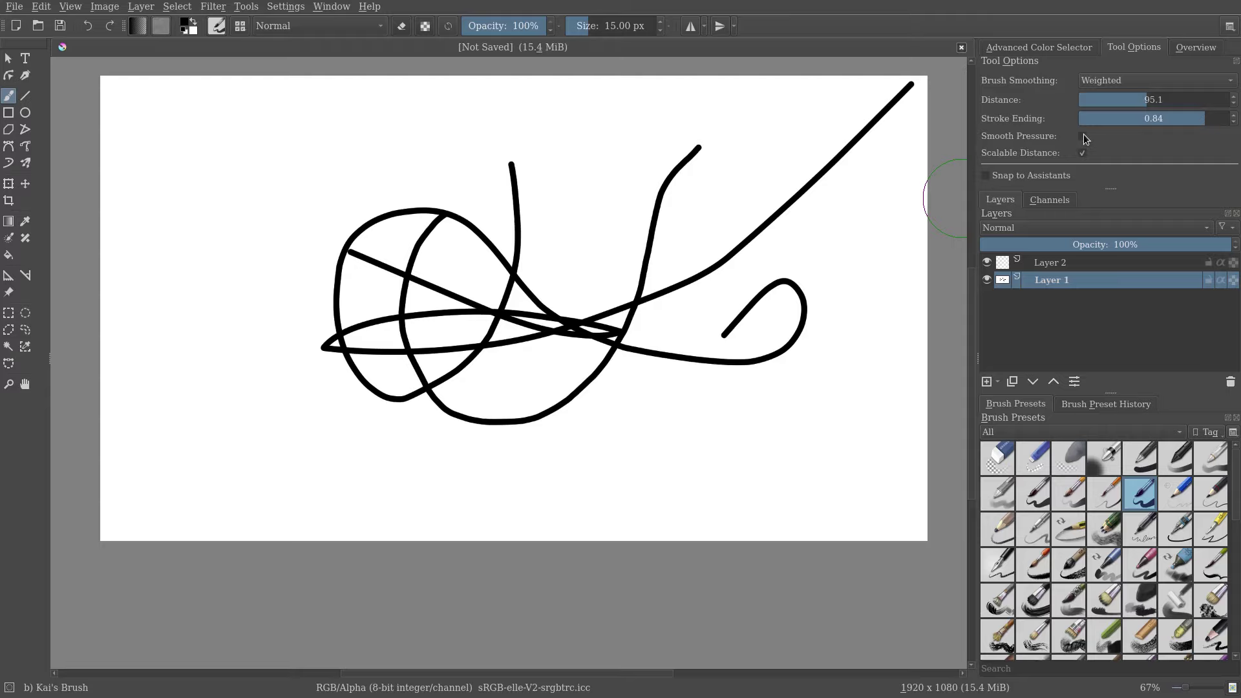
# - Draw a large curved test stroke with Smooth Pressure on, then turn Smooth Pressure off
pyautogui.click(1083, 136)
pyautogui.moveTo(598, 141)
pyautogui.mouseDown()
pyautogui.moveTo(460, 193)
pyautogui.moveTo(511, 365)
pyautogui.moveTo(837, 200)
pyautogui.mouseUp()
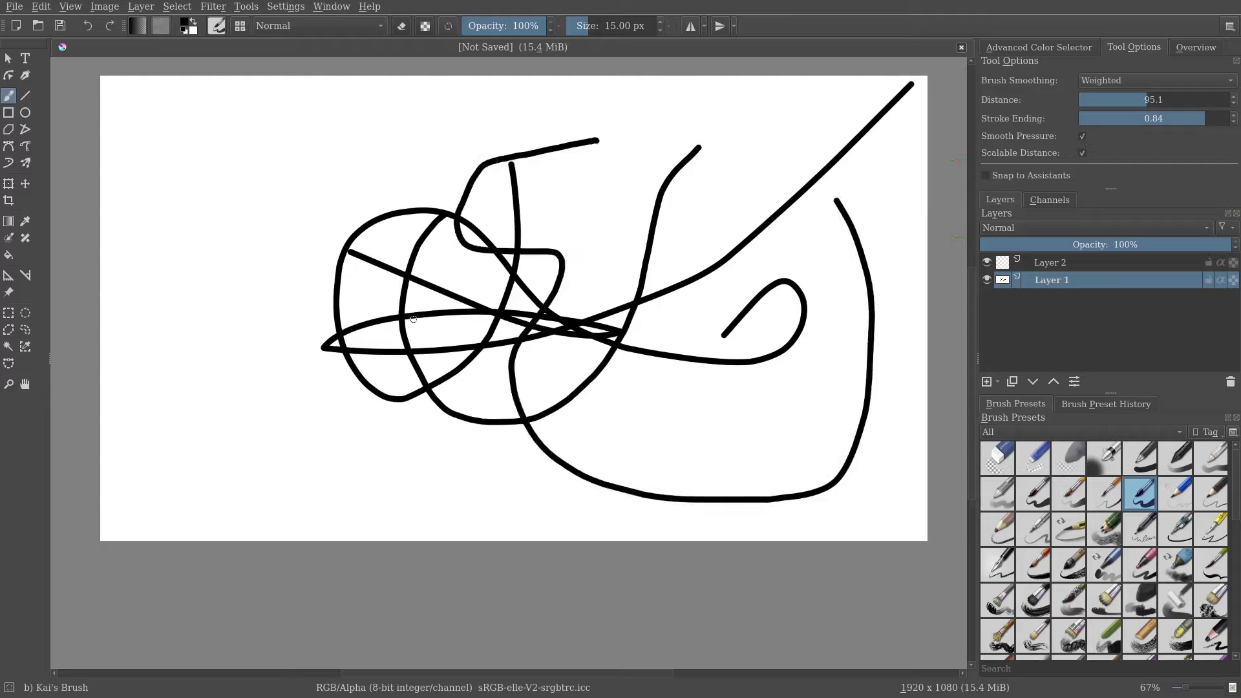
pyautogui.click(1083, 136)
pyautogui.click(1130, 84)
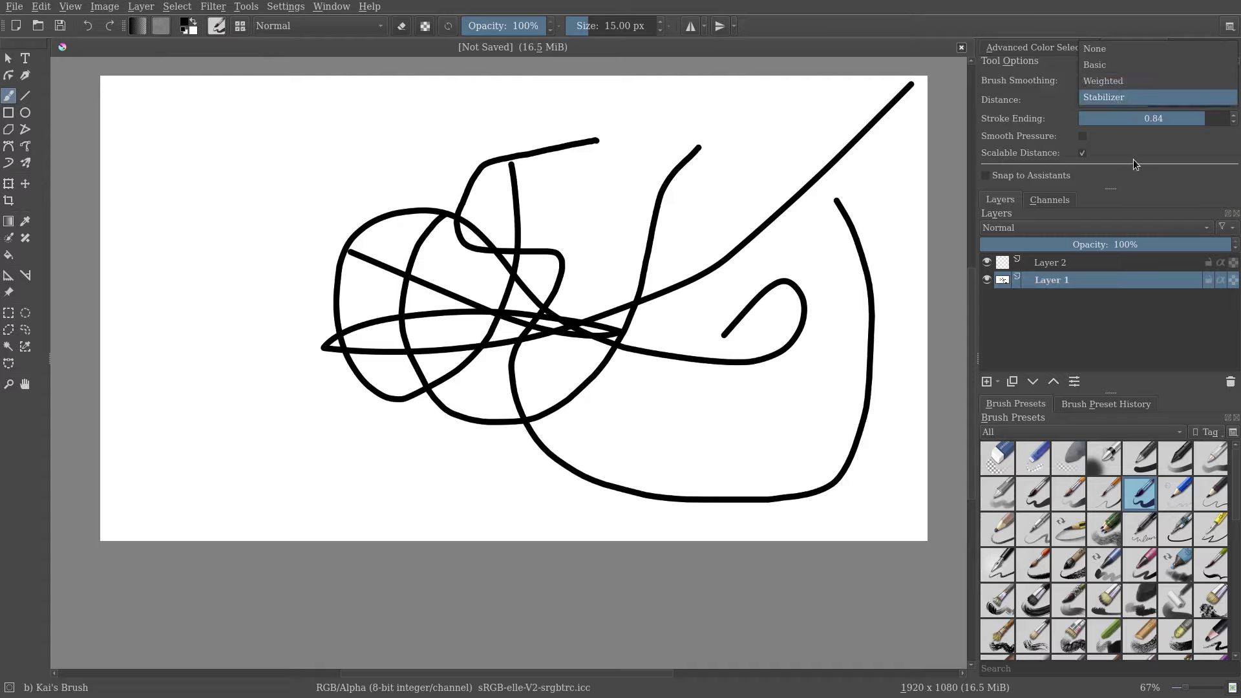
# - Pick Weighted again in the Brush Smoothing list, keeping Distance at 95.1
pyautogui.click(1103, 81)
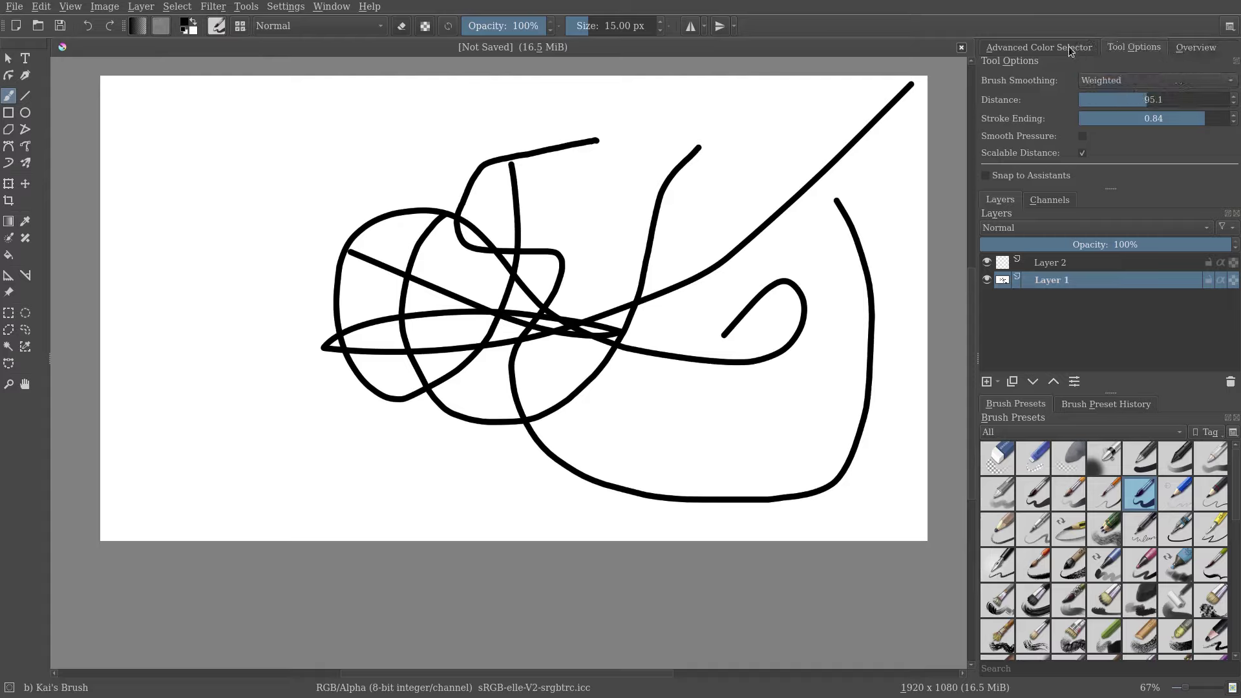